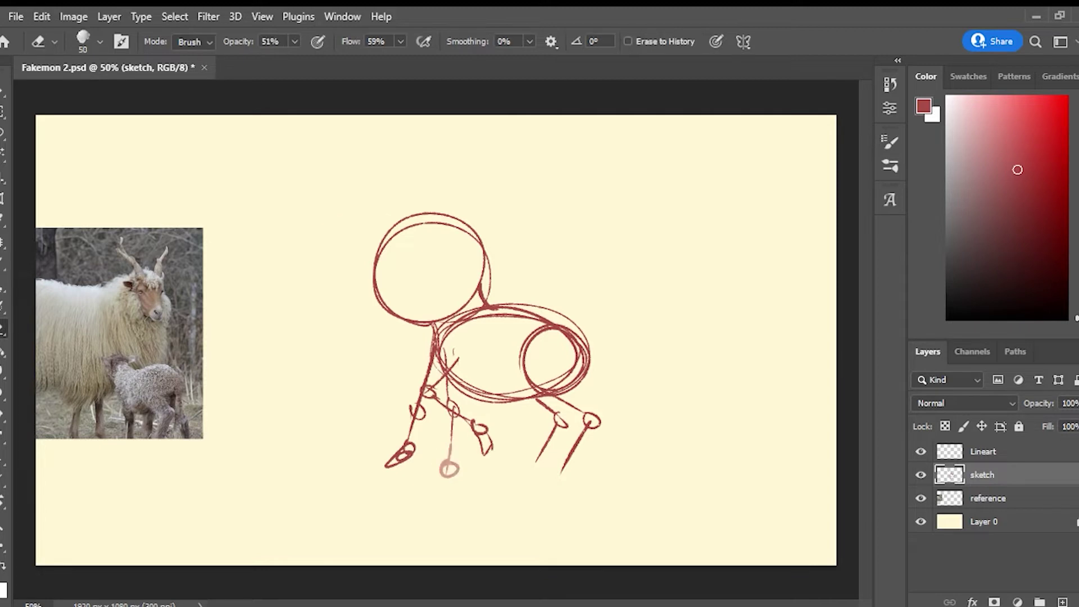
# - Erase the sketched body and legs, keeping only the head circle
pyautogui.moveTo(456, 388); pyautogui.dragTo(453, 419)
pyautogui.press('b')
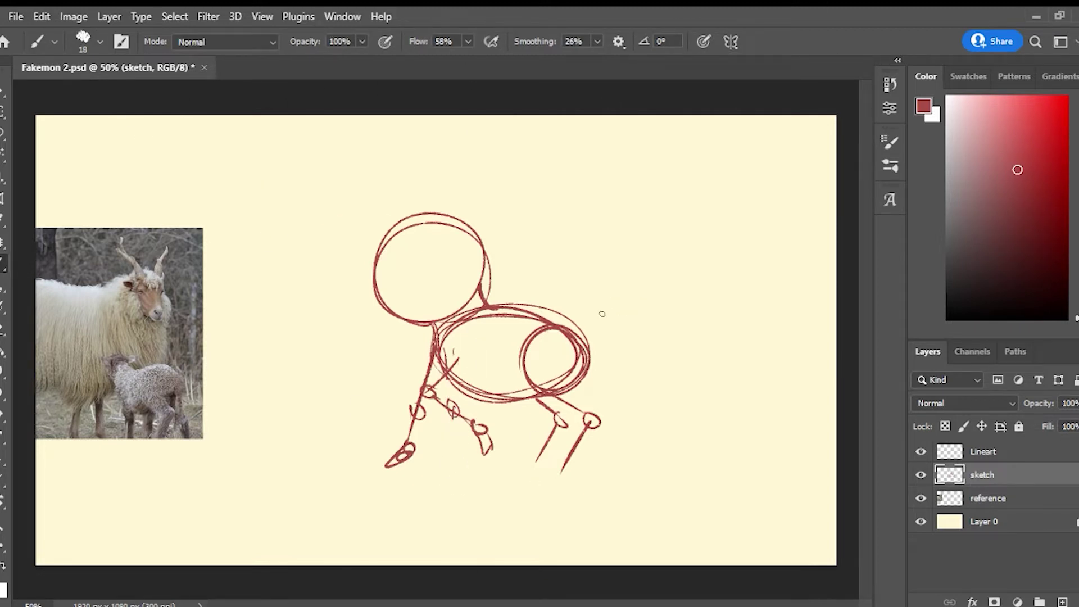
pyautogui.press('e')
pyautogui.moveTo(404, 455)
pyautogui.mouseDown()
pyautogui.moveTo(513, 397)
pyautogui.moveTo(504, 304)
pyautogui.moveTo(523, 310)
pyautogui.mouseUp()
# - Reinforce the lower edge of the head circle with dark red brush strokes
pyautogui.press('b')
pyautogui.moveTo(485, 253); pyautogui.dragTo(400, 317)
pyautogui.moveTo(464, 315)
pyautogui.mouseDown()
pyautogui.moveTo(383, 321)
pyautogui.moveTo(487, 264)
pyautogui.mouseUp()
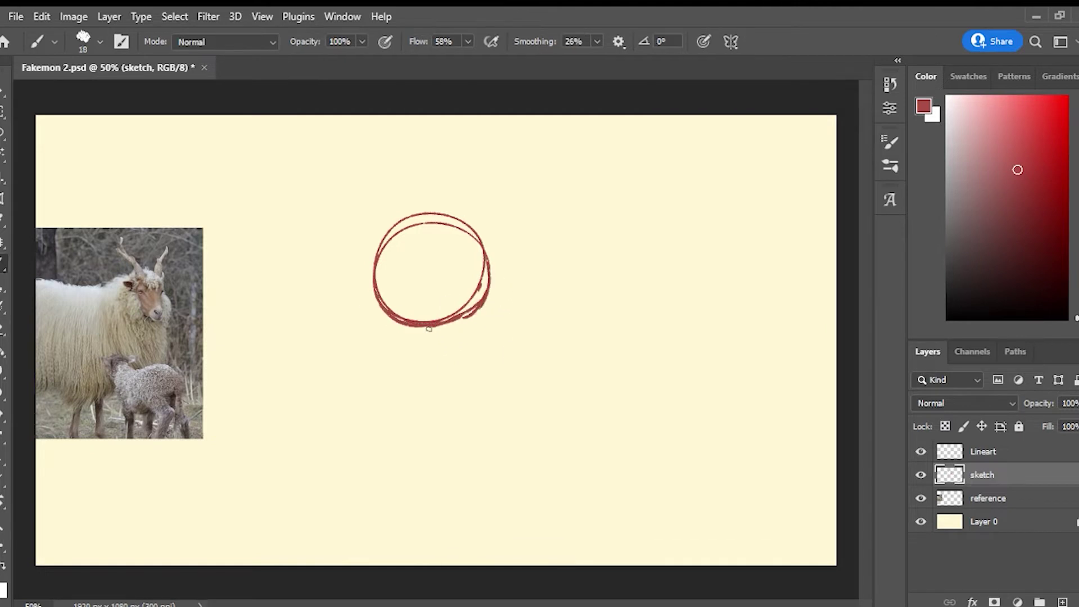
# - Sketch the neck, round chest, hip oval and a straight standing front leg with a hoof beneath the head
pyautogui.moveTo(427, 327)
pyautogui.mouseDown()
pyautogui.moveTo(416, 402)
pyautogui.moveTo(528, 388)
pyautogui.moveTo(478, 365)
pyautogui.moveTo(528, 355)
pyautogui.mouseUp()
pyautogui.moveTo(454, 321)
pyautogui.mouseDown()
pyautogui.moveTo(456, 347)
pyautogui.moveTo(410, 357)
pyautogui.moveTo(395, 416)
pyautogui.moveTo(446, 441)
pyautogui.mouseUp()
pyautogui.moveTo(463, 382); pyautogui.dragTo(449, 400)
pyautogui.moveTo(462, 405)
pyautogui.mouseDown()
pyautogui.moveTo(458, 503)
pyautogui.moveTo(450, 541)
pyautogui.mouseUp()
# - Sketch the raised, bent front leg with its hoof and flesh out the contours of the standing front leg
pyautogui.moveTo(397, 388)
pyautogui.mouseDown()
pyautogui.moveTo(370, 434)
pyautogui.moveTo(416, 488)
pyautogui.mouseUp()
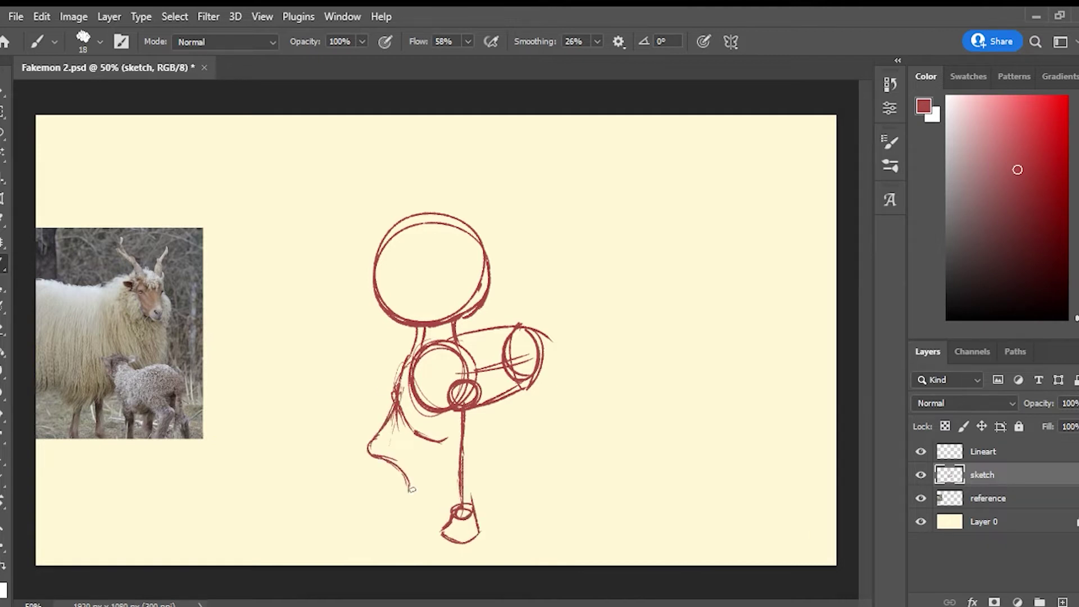
pyautogui.moveTo(388, 443)
pyautogui.mouseDown()
pyautogui.moveTo(412, 489)
pyautogui.moveTo(420, 468)
pyautogui.moveTo(434, 495)
pyautogui.mouseUp()
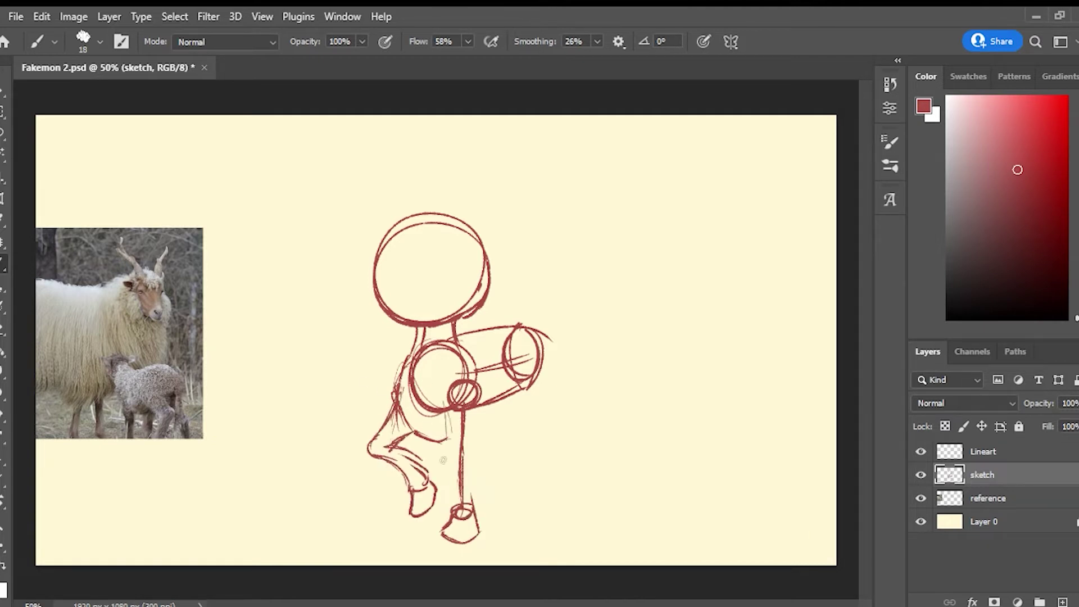
pyautogui.moveTo(444, 393); pyautogui.dragTo(449, 458)
pyautogui.moveTo(475, 408); pyautogui.dragTo(447, 514)
pyautogui.moveTo(472, 455); pyautogui.dragTo(479, 508)
pyautogui.press('e')
pyautogui.moveTo(438, 445); pyautogui.dragTo(448, 434)
# - Lasso the raised front leg, move it higher against the body and adjust its placement
pyautogui.press('l')
pyautogui.moveTo(393, 396)
pyautogui.mouseDown()
pyautogui.moveTo(421, 431)
pyautogui.moveTo(400, 394)
pyautogui.mouseUp()
pyautogui.press('v')
pyautogui.moveTo(393, 438); pyautogui.dragTo(397, 416)
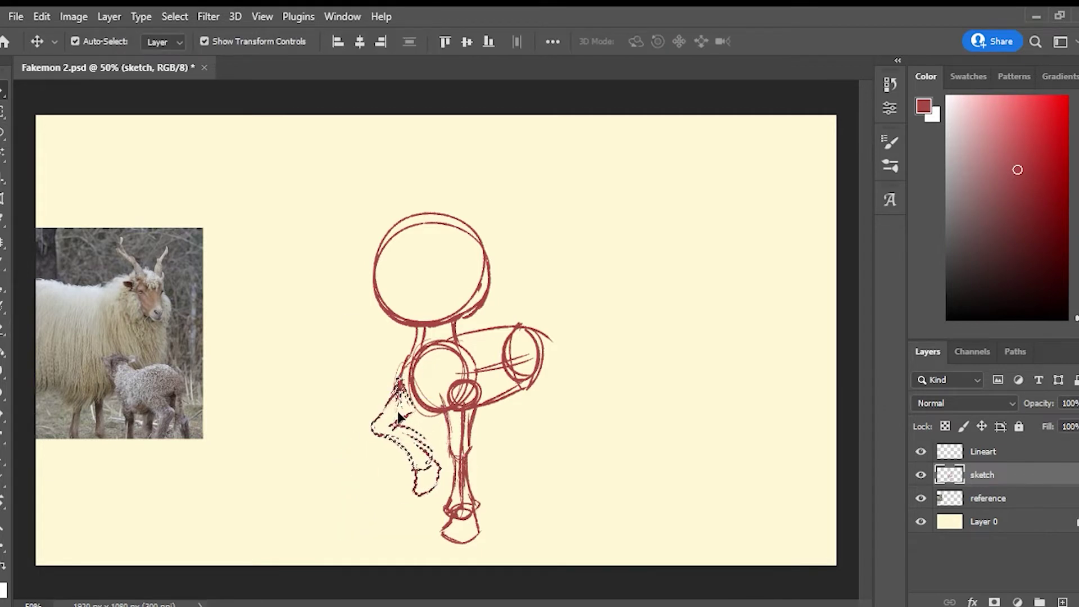
pyautogui.moveTo(447, 505); pyautogui.dragTo(431, 512)
pyautogui.moveTo(398, 417); pyautogui.dragTo(374, 536)
pyautogui.press('Return')
# - Lasso part of the raised front leg again, nudge it upward and clear the selection
pyautogui.press('l')
pyautogui.press('v')
pyautogui.moveTo(394, 473); pyautogui.dragTo(402, 462)
pyautogui.press('Return')
pyautogui.hotkey('ctrl', 'd')
# - Sketch the belly curve, the near hind leg with its hoof and the line of the back
pyautogui.press('b')
pyautogui.moveTo(412, 411)
pyautogui.mouseDown()
pyautogui.moveTo(441, 426)
pyautogui.moveTo(512, 398)
pyautogui.mouseUp()
pyautogui.moveTo(512, 402); pyautogui.dragTo(506, 364)
pyautogui.moveTo(528, 406)
pyautogui.mouseDown()
pyautogui.moveTo(567, 476)
pyautogui.moveTo(560, 400)
pyautogui.moveTo(531, 331)
pyautogui.moveTo(547, 360)
pyautogui.mouseUp()
pyautogui.moveTo(451, 339)
pyautogui.mouseDown()
pyautogui.moveTo(512, 322)
pyautogui.moveTo(472, 334)
pyautogui.moveTo(528, 324)
pyautogui.moveTo(552, 341)
pyautogui.mouseUp()
pyautogui.press('e')
pyautogui.press('b')
pyautogui.press('e')
pyautogui.press('b')
# - Sketch a short rounded tail over the rump and tidy the lines around it
pyautogui.moveTo(484, 329); pyautogui.dragTo(525, 328)
pyautogui.moveTo(523, 327)
pyautogui.mouseDown()
pyautogui.moveTo(531, 314)
pyautogui.moveTo(556, 334)
pyautogui.moveTo(549, 355)
pyautogui.mouseUp()
pyautogui.press('e')
pyautogui.press('b')
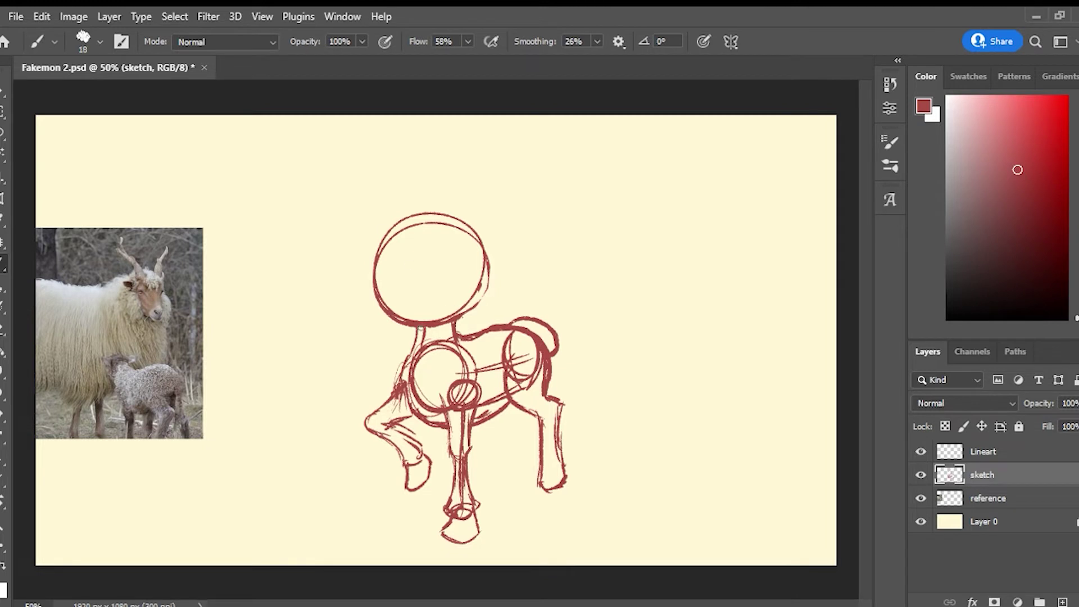
# - Sketch two pointed ears on the sides of the head and erase the surplus head outlines around them
pyautogui.moveTo(374, 264)
pyautogui.mouseDown()
pyautogui.moveTo(382, 228)
pyautogui.moveTo(394, 231)
pyautogui.mouseUp()
pyautogui.moveTo(458, 232)
pyautogui.mouseDown()
pyautogui.moveTo(521, 214)
pyautogui.moveTo(482, 264)
pyautogui.mouseUp()
pyautogui.press('e')
pyautogui.moveTo(402, 240); pyautogui.dragTo(483, 304)
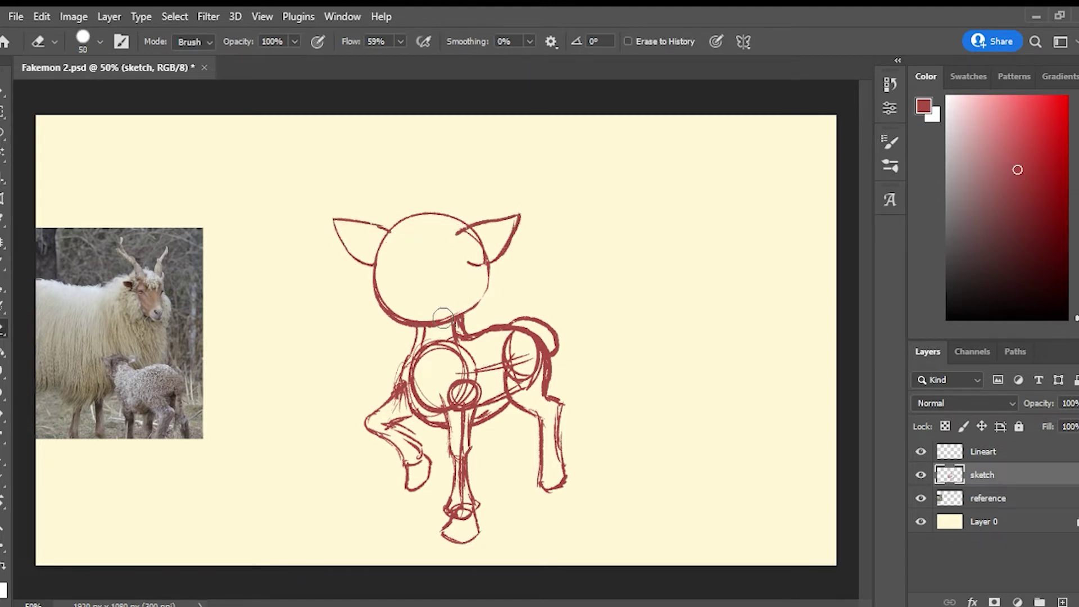
pyautogui.press('b')
pyautogui.press('e')
pyautogui.moveTo(471, 235); pyautogui.dragTo(497, 278)
pyautogui.press('b')
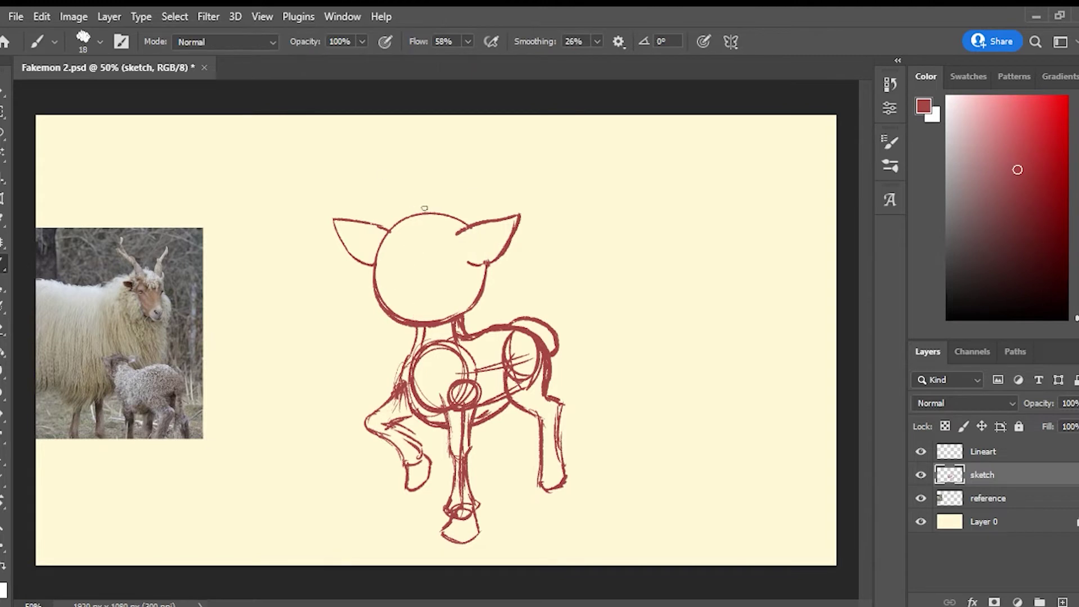
# - Sketch crossing face guidelines on the head and add two oval eyes with horizontal pupils
pyautogui.moveTo(430, 213); pyautogui.dragTo(412, 321)
pyautogui.moveTo(374, 275); pyautogui.dragTo(466, 277)
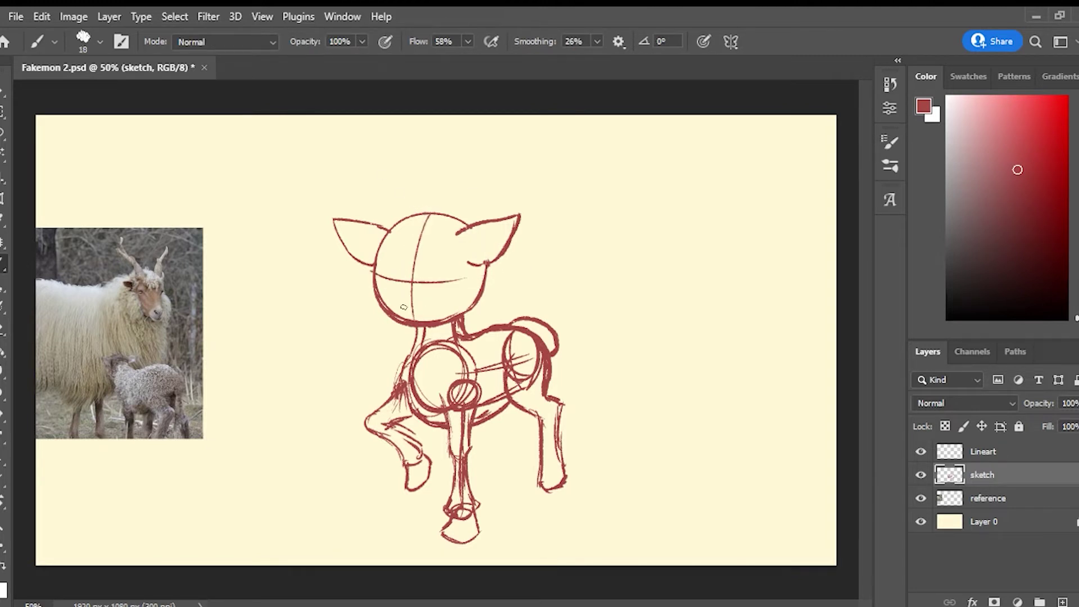
pyautogui.moveTo(391, 260); pyautogui.dragTo(439, 254)
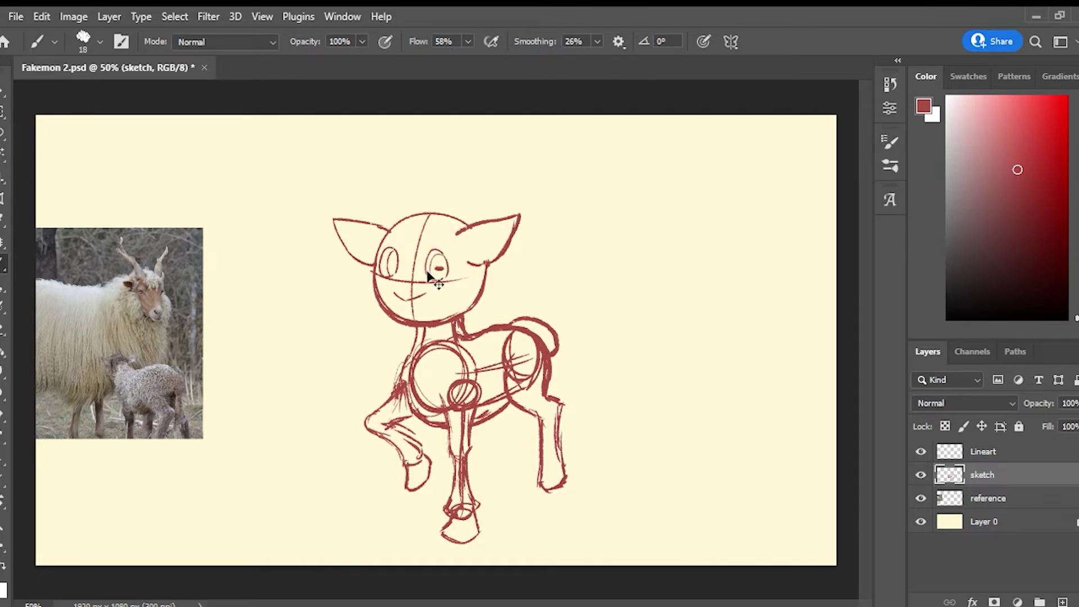
pyautogui.hotkey('ctrl', 'z')
# - Erase the first smile and sketch a rounded muzzle with a nose and mouth
pyautogui.press('e')
pyautogui.moveTo(424, 292); pyautogui.dragTo(400, 296)
pyautogui.press('b')
pyautogui.moveTo(387, 308)
pyautogui.mouseDown()
pyautogui.moveTo(438, 297)
pyautogui.moveTo(402, 271)
pyautogui.moveTo(431, 320)
pyautogui.mouseUp()
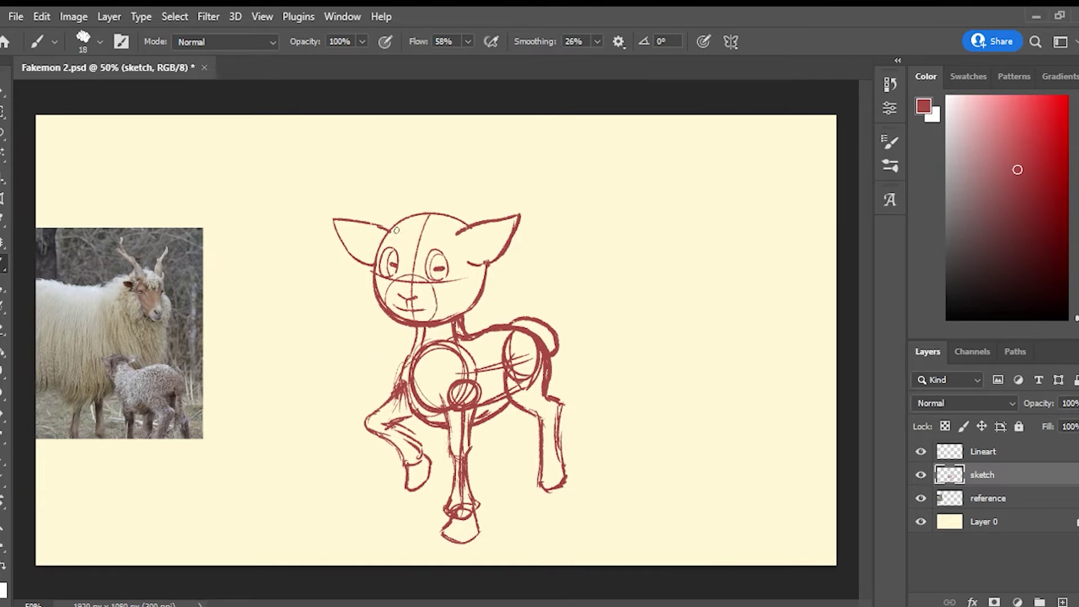
# - Sketch curly wool on top of the head and a fluffy wool outline around the chest
pyautogui.hotkey('ctrl', 'z')
pyautogui.moveTo(413, 235)
pyautogui.mouseDown()
pyautogui.moveTo(399, 210)
pyautogui.moveTo(428, 204)
pyautogui.mouseUp()
pyautogui.moveTo(416, 328)
pyautogui.mouseDown()
pyautogui.moveTo(394, 376)
pyautogui.moveTo(430, 399)
pyautogui.mouseUp()
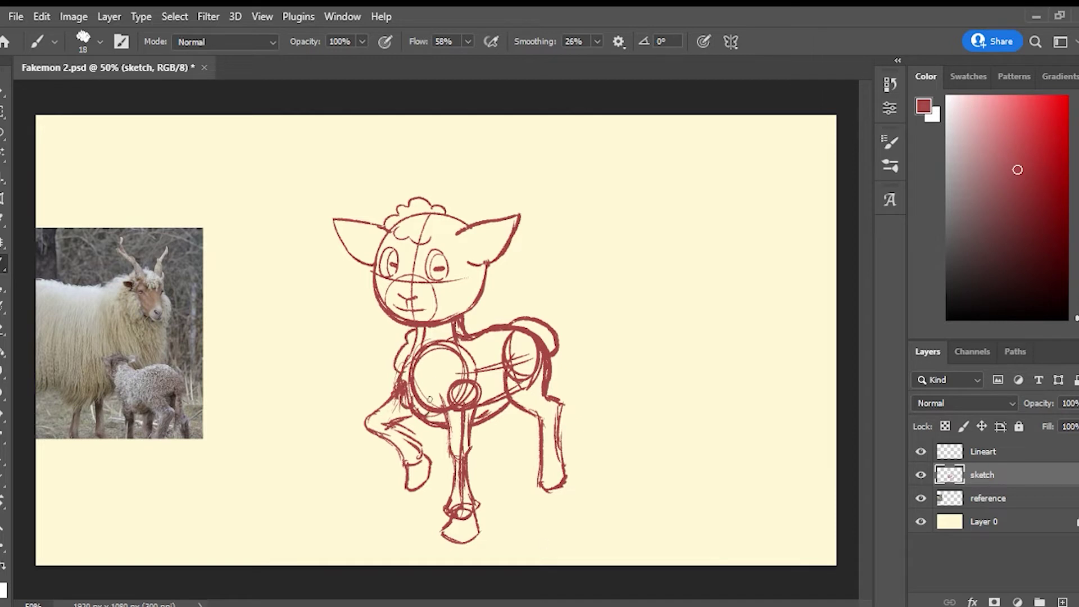
# - Erase the construction lines inside the woolly chest and sketch the far hind leg beneath the belly
pyautogui.press('e')
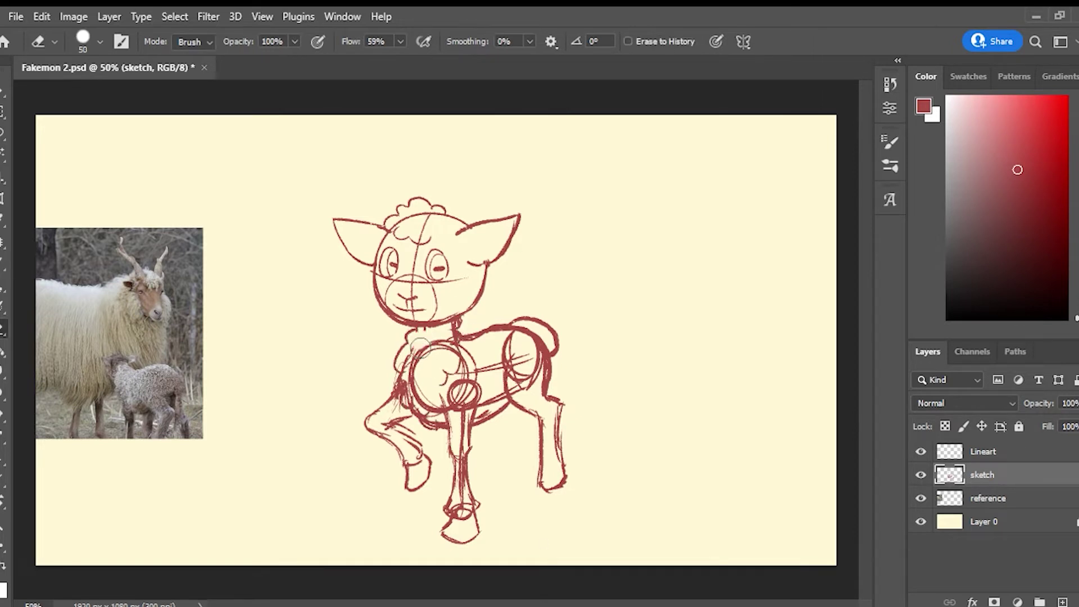
pyautogui.moveTo(415, 348)
pyautogui.mouseDown()
pyautogui.moveTo(456, 356)
pyautogui.moveTo(494, 322)
pyautogui.mouseUp()
pyautogui.press('b')
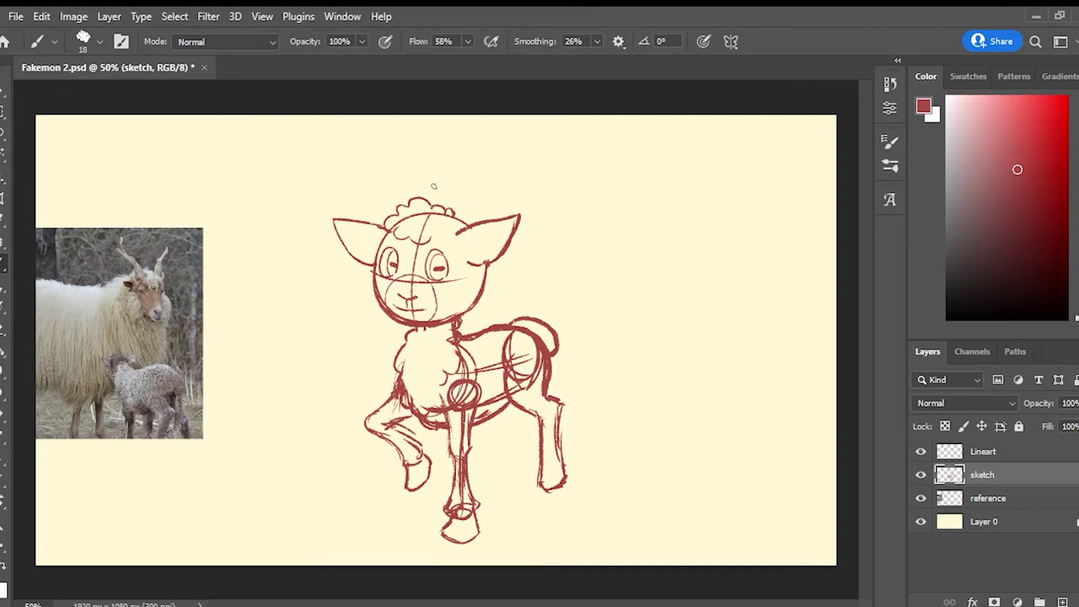
pyautogui.moveTo(493, 431)
pyautogui.mouseDown()
pyautogui.moveTo(481, 459)
pyautogui.moveTo(493, 457)
pyautogui.moveTo(470, 475)
pyautogui.mouseUp()
# - Lower the sketch layer's opacity to 41% and prepare a black size 8 brush on the Lineart layer
pyautogui.moveTo(1038, 403); pyautogui.dragTo(1005, 403)
pyautogui.click(1028, 451)
pyautogui.press('d')
pyautogui.click(47, 42)
pyautogui.scroll(1, 222, 122)
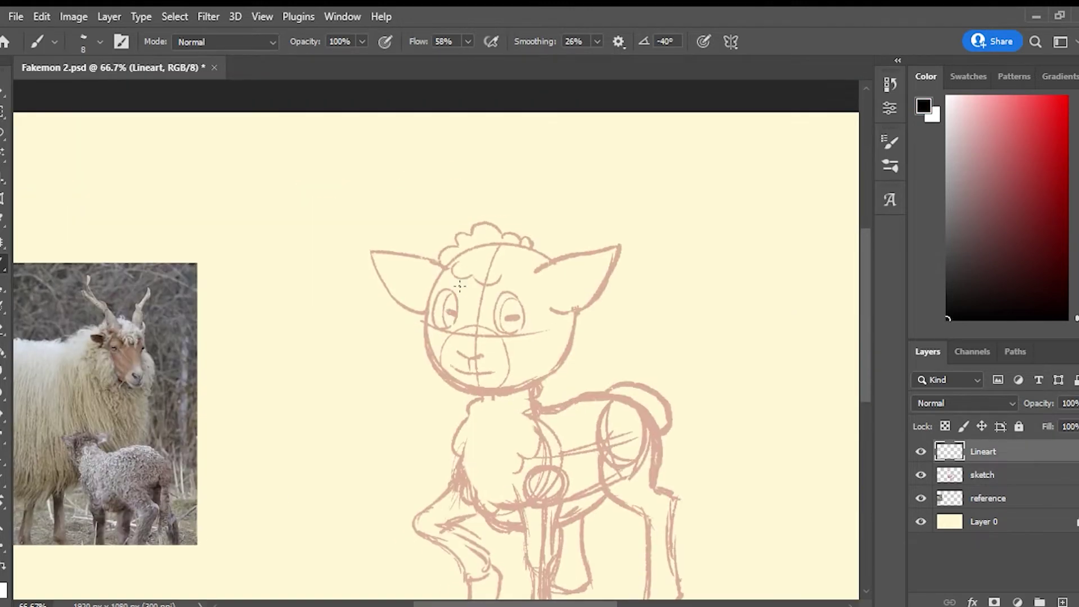
# - Ink the outline of the lamb's right-hand ear in black over the sketch
pyautogui.moveTo(579, 252); pyautogui.dragTo(622, 245)
pyautogui.hotkey('ctrl', 'z')
pyautogui.moveTo(616, 246)
pyautogui.mouseDown()
pyautogui.moveTo(543, 275)
pyautogui.moveTo(622, 246)
pyautogui.mouseUp()
pyautogui.hotkey('ctrl', 'z')
pyautogui.moveTo(545, 307)
pyautogui.mouseDown()
pyautogui.moveTo(598, 301)
pyautogui.moveTo(622, 247)
pyautogui.mouseUp()
pyautogui.hotkey('ctrl', 'z')
pyautogui.press('e')
pyautogui.press('b')
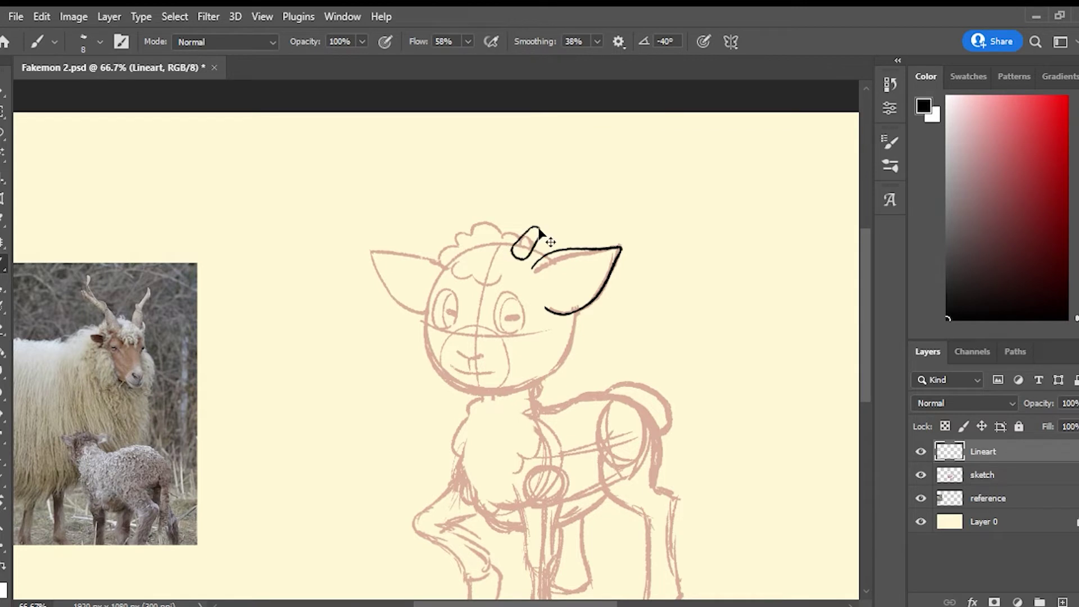
# - Replace the rounded horn with a small pointed one and ink the curly wool tuft around it
pyautogui.hotkey('ctrl', 'z')
pyautogui.moveTo(512, 247); pyautogui.dragTo(531, 230)
pyautogui.moveTo(512, 266)
pyautogui.mouseDown()
pyautogui.moveTo(531, 271)
pyautogui.moveTo(458, 270)
pyautogui.mouseUp()
pyautogui.hotkey('ctrl', 'z')
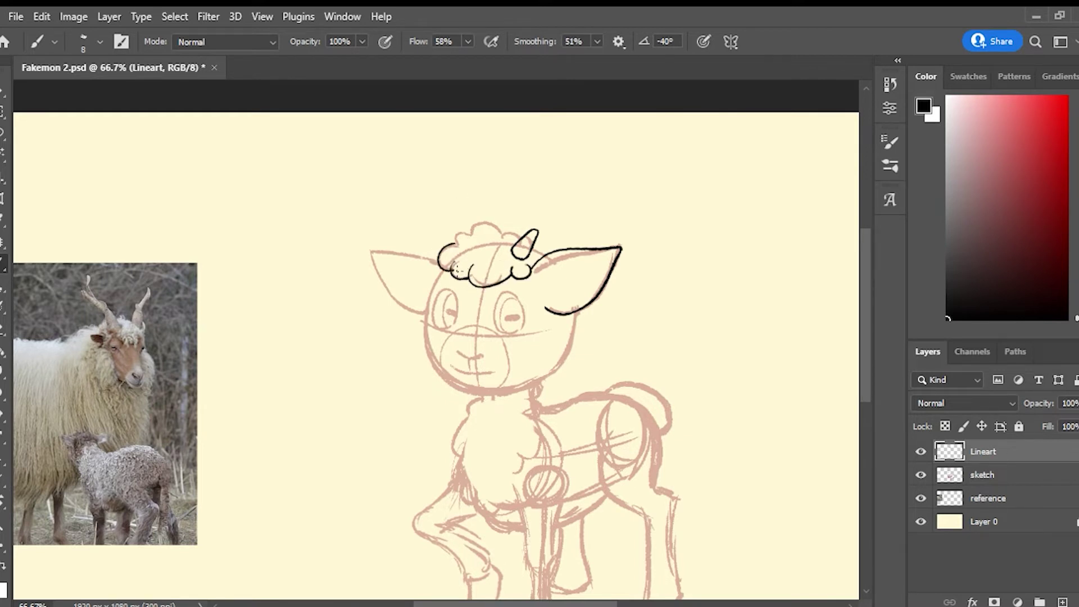
pyautogui.moveTo(468, 229); pyautogui.dragTo(528, 238)
# - Ink the face outline from the forehead around the cheek and chin up to the right-hand ear
pyautogui.hotkey('ctrl', '+')
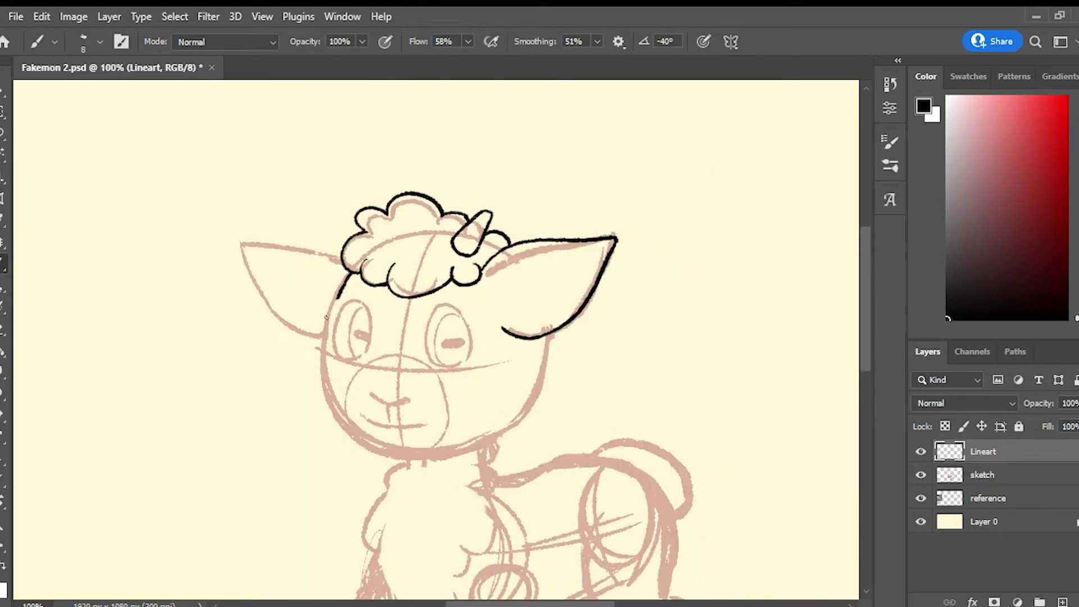
pyautogui.moveTo(538, 340); pyautogui.dragTo(524, 393)
pyautogui.hotkey('ctrl', 'z')
pyautogui.moveTo(349, 273)
pyautogui.mouseDown()
pyautogui.moveTo(335, 414)
pyautogui.moveTo(413, 456)
pyautogui.mouseUp()
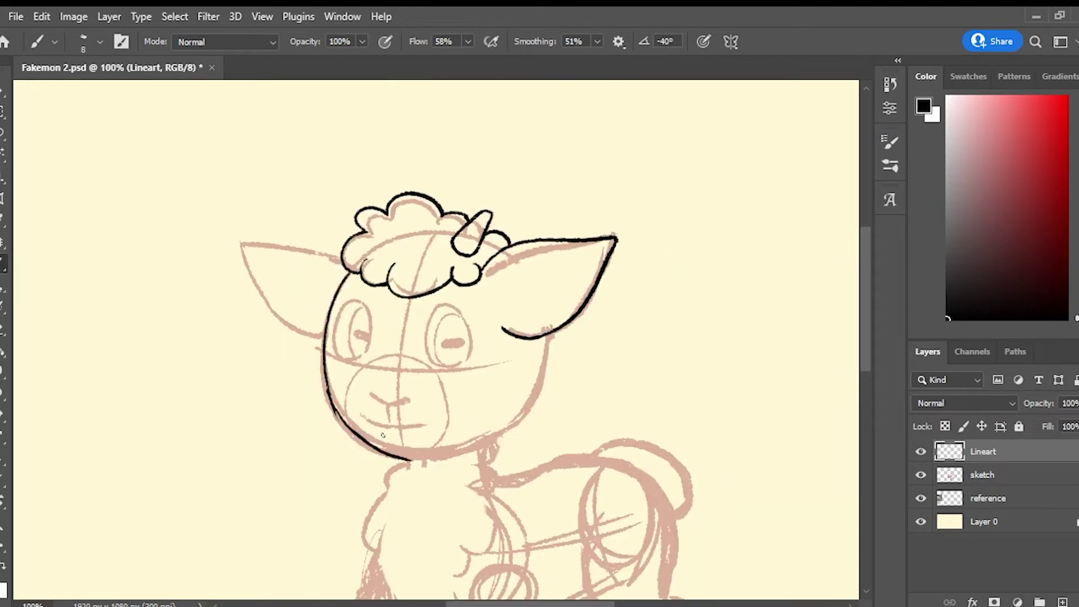
pyautogui.hotkey('ctrl', 'z')
pyautogui.moveTo(335, 413); pyautogui.dragTo(426, 448)
pyautogui.hotkey('ctrl', 'z')
pyautogui.moveTo(329, 400)
pyautogui.mouseDown()
pyautogui.moveTo(381, 454)
pyautogui.moveTo(491, 436)
pyautogui.moveTo(521, 407)
pyautogui.moveTo(540, 339)
pyautogui.mouseUp()
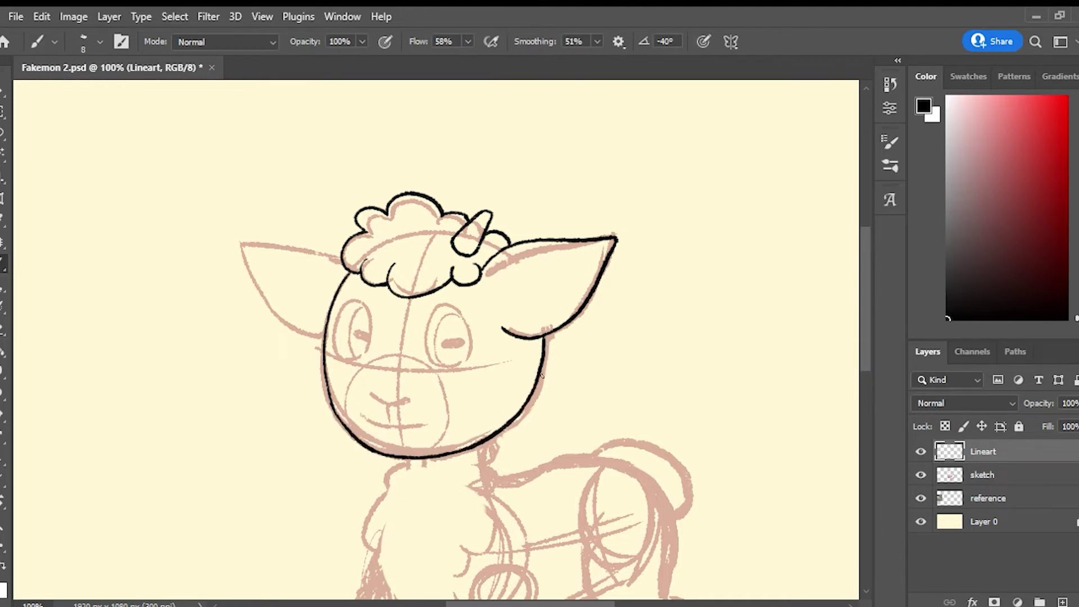
# - Clean up the inked face outline with small eraser and brush corrections
pyautogui.press('e')
pyautogui.moveTo(337, 407)
pyautogui.mouseDown()
pyautogui.moveTo(344, 437)
pyautogui.moveTo(344, 423)
pyautogui.moveTo(403, 469)
pyautogui.moveTo(354, 482)
pyautogui.mouseUp()
pyautogui.press('b')
pyautogui.press('e')
pyautogui.press('b')
pyautogui.press('e')
pyautogui.press('b')
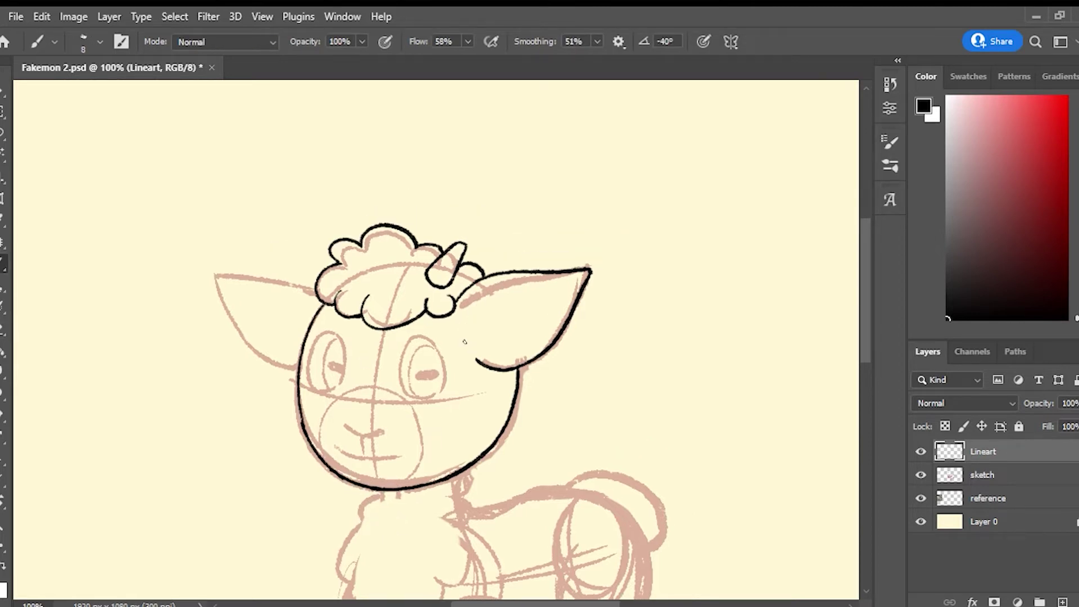
# - Ink a curved inner line from the base to the tip of the right-hand ear
pyautogui.moveTo(475, 356)
pyautogui.mouseDown()
pyautogui.moveTo(539, 279)
pyautogui.moveTo(588, 272)
pyautogui.mouseUp()
pyautogui.moveTo(409, 326); pyautogui.dragTo(446, 330)
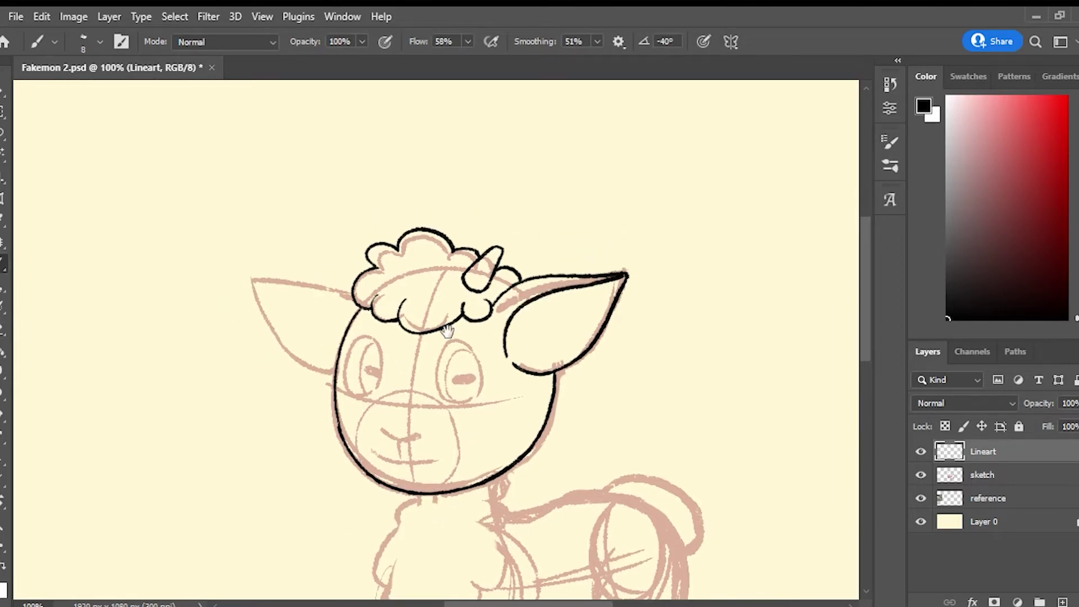
# - On the sketch layer, lasso the left-hand eye and scale it to about 123% width and 135% height
pyautogui.press('l')
pyautogui.keyDown('ctrl'); pyautogui.click(268, 326); pyautogui.keyUp('ctrl')
pyautogui.moveTo(382, 337)
pyautogui.mouseDown()
pyautogui.moveTo(342, 372)
pyautogui.moveTo(420, 384)
pyautogui.mouseUp()
pyautogui.hotkey('ctrl', 't')
pyautogui.moveTo(423, 330); pyautogui.dragTo(471, 282)
pyautogui.moveTo(389, 346); pyautogui.dragTo(392, 375)
pyautogui.moveTo(465, 444); pyautogui.dragTo(445, 425)
pyautogui.moveTo(386, 371); pyautogui.dragTo(378, 364)
pyautogui.moveTo(445, 430); pyautogui.dragTo(435, 421)
pyautogui.moveTo(379, 364); pyautogui.dragTo(379, 368)
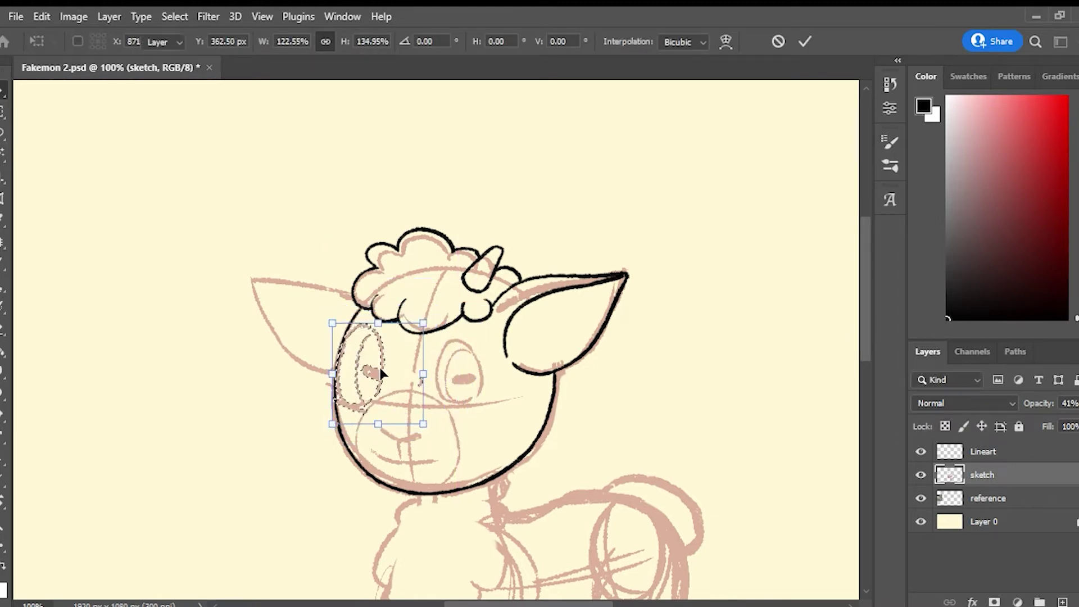
pyautogui.press('Return')
# - Lasso the sketched right-hand eye, enlarge it to match the other eye and clear the selection
pyautogui.press('l')
pyautogui.moveTo(483, 354)
pyautogui.mouseDown()
pyautogui.moveTo(429, 371)
pyautogui.moveTo(490, 365)
pyautogui.mouseUp()
pyautogui.press('v')
pyautogui.moveTo(434, 335); pyautogui.dragTo(414, 311)
pyautogui.moveTo(448, 365)
pyautogui.mouseDown()
pyautogui.moveTo(390, 375)
pyautogui.moveTo(463, 375)
pyautogui.moveTo(465, 337)
pyautogui.mouseUp()
pyautogui.press('Return')
pyautogui.click(174, 17)
pyautogui.click(177, 45)
# - Ink the outline of the left-hand ear on the Lineart layer
pyautogui.press('b')
pyautogui.click(983, 451)
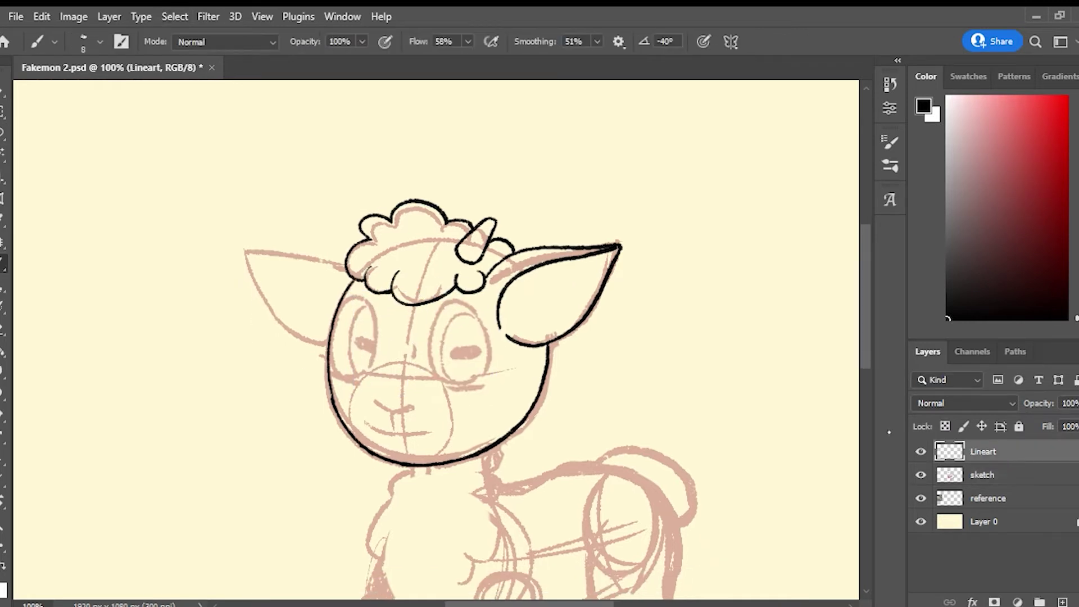
pyautogui.moveTo(245, 251); pyautogui.dragTo(329, 341)
pyautogui.moveTo(246, 252); pyautogui.dragTo(353, 276)
pyautogui.hotkey('ctrl', 'z')
# - Erase the upper and inner lines of the right-hand ear and re-ink its top edge
pyautogui.press('e')
pyautogui.moveTo(495, 267)
pyautogui.mouseDown()
pyautogui.moveTo(488, 276)
pyautogui.moveTo(609, 250)
pyautogui.mouseUp()
pyautogui.press('b')
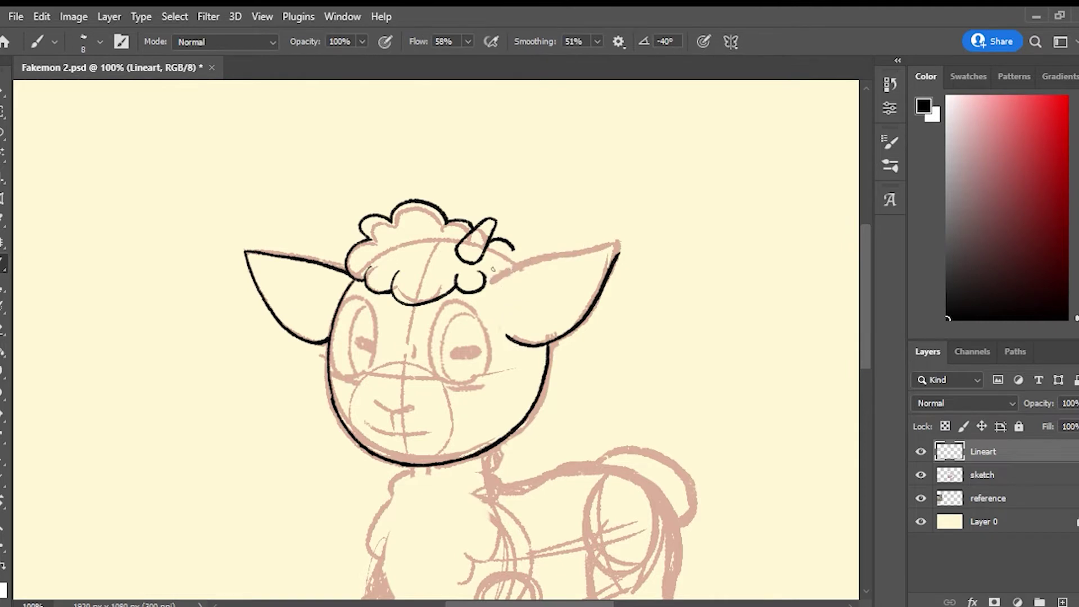
pyautogui.moveTo(487, 278); pyautogui.dragTo(618, 239)
# - Ink scalloped wool edges and short inner lines inside both ears
pyautogui.moveTo(509, 234); pyautogui.dragTo(484, 262)
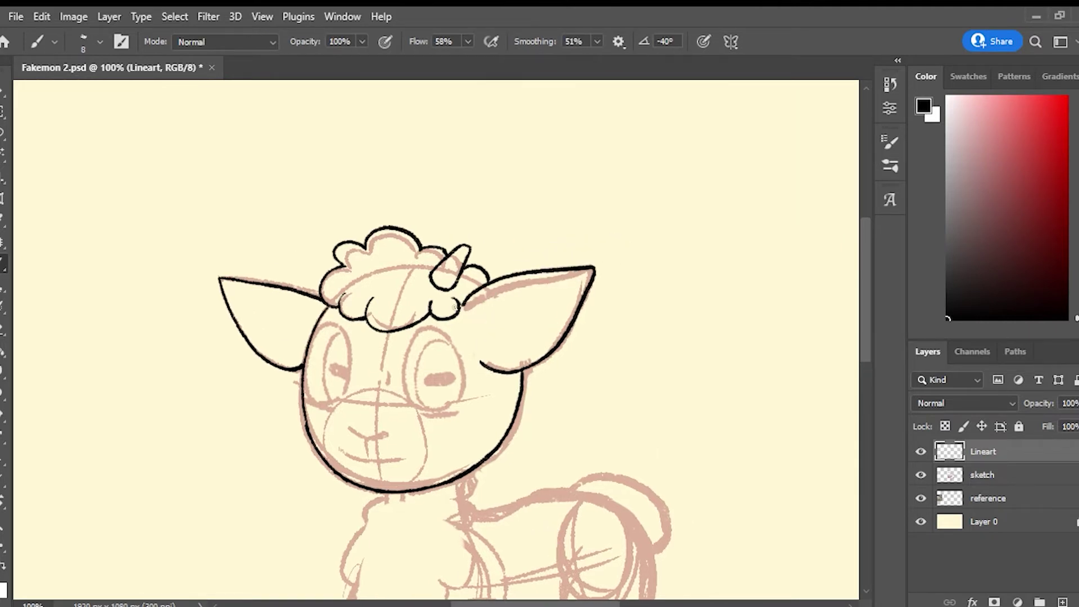
pyautogui.moveTo(455, 306); pyautogui.dragTo(550, 284)
pyautogui.hotkey('ctrl', 'z')
pyautogui.moveTo(551, 286)
pyautogui.mouseDown()
pyautogui.moveTo(577, 288)
pyautogui.moveTo(558, 282)
pyautogui.mouseUp()
pyautogui.hotkey('ctrl', 'z')
pyautogui.moveTo(557, 282); pyautogui.dragTo(583, 277)
pyautogui.hotkey('ctrl', 'z')
pyautogui.moveTo(252, 306); pyautogui.dragTo(314, 334)
pyautogui.moveTo(559, 315); pyautogui.dragTo(564, 291)
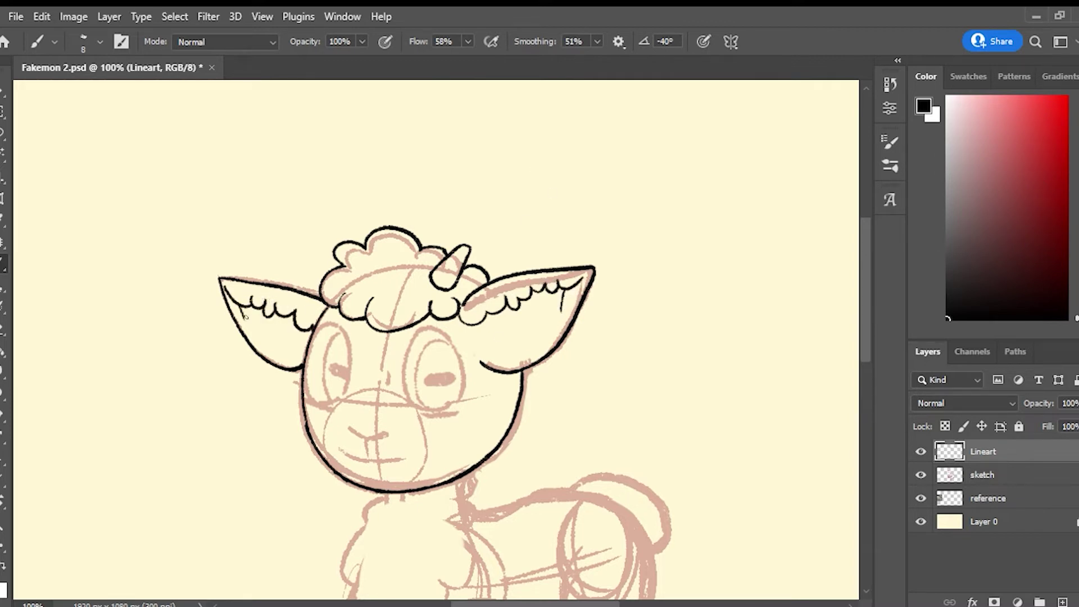
# - Ink the oval outline of the left-hand eye and the iris curve inside it
pyautogui.moveTo(426, 352); pyautogui.dragTo(491, 282)
pyautogui.moveTo(383, 284); pyautogui.dragTo(409, 255)
pyautogui.hotkey('ctrl', 'z')
pyautogui.moveTo(404, 328)
pyautogui.mouseDown()
pyautogui.moveTo(373, 294)
pyautogui.moveTo(378, 260)
pyautogui.moveTo(411, 317)
pyautogui.mouseUp()
pyautogui.hotkey('ctrl', 'z')
pyautogui.moveTo(389, 265); pyautogui.dragTo(380, 318)
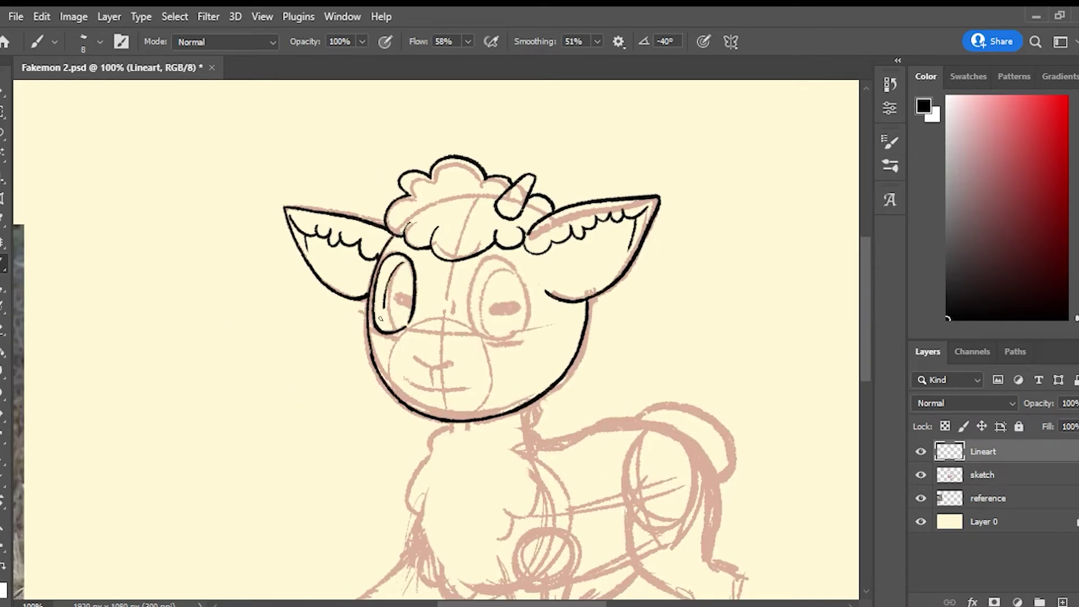
pyautogui.hotkey('ctrl', 'z')
pyautogui.moveTo(404, 262); pyautogui.dragTo(398, 328)
# - Ink the oval outline of the right-hand eye and the iris curve inside it
pyautogui.moveTo(493, 336)
pyautogui.mouseDown()
pyautogui.moveTo(469, 301)
pyautogui.moveTo(480, 256)
pyautogui.moveTo(522, 332)
pyautogui.mouseUp()
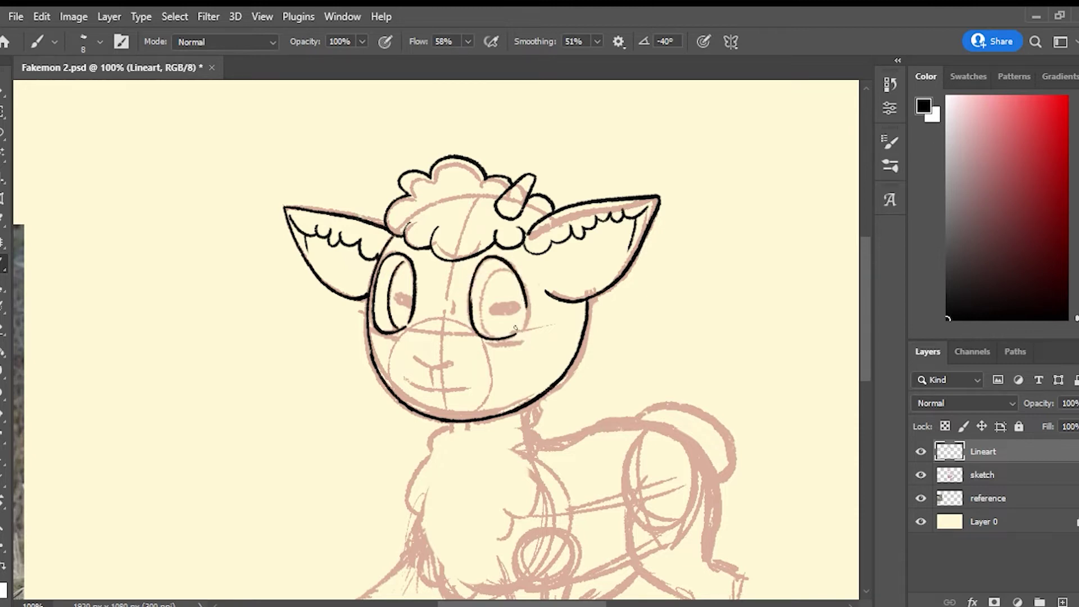
pyautogui.press('e')
pyautogui.press('b')
pyautogui.press('e')
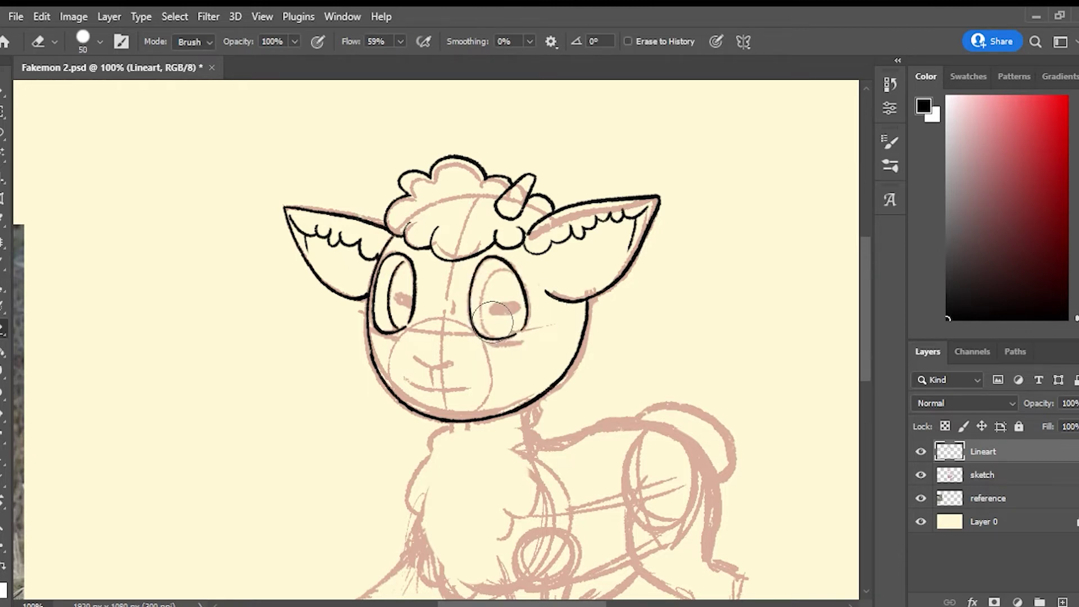
pyautogui.press('b')
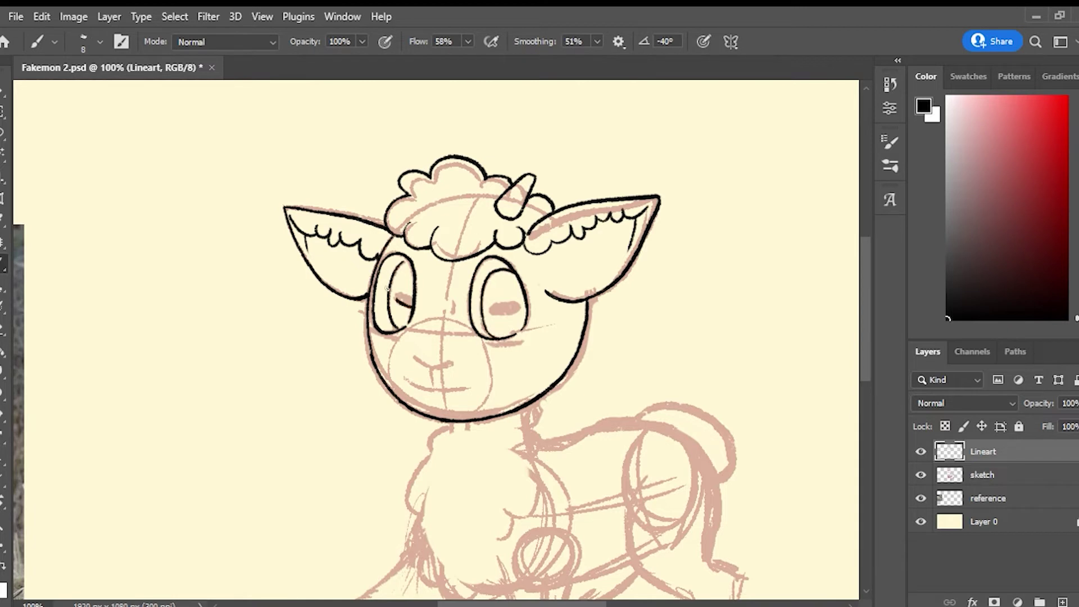
# - Ink the horizontal pupils in both eyes and the curved nose line on the muzzle
pyautogui.hotkey('ctrl', 'z')
pyautogui.moveTo(413, 295); pyautogui.dragTo(412, 308)
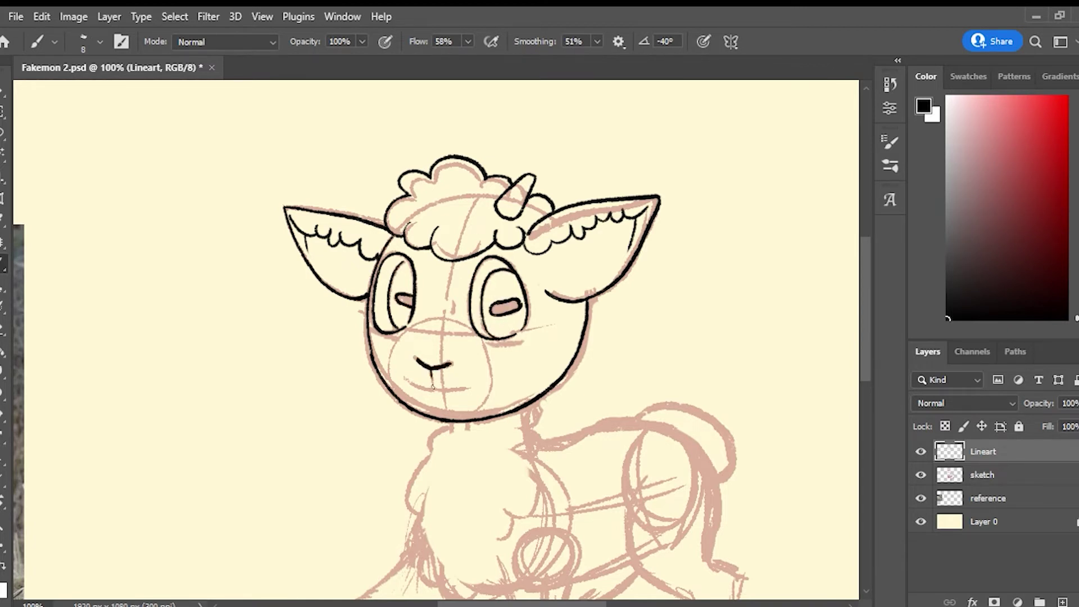
# - Ink the wide smiling mouth beneath the nose and add short accent marks on the face
pyautogui.moveTo(406, 380); pyautogui.dragTo(477, 383)
pyautogui.hotkey('ctrl', 'z')
pyautogui.moveTo(491, 345); pyautogui.dragTo(516, 342)
pyautogui.moveTo(378, 335); pyautogui.dragTo(392, 337)
pyautogui.moveTo(423, 261); pyautogui.dragTo(423, 267)
# - Ink the scalloped wool edge down the front of the neck and chest to its lower tip
pyautogui.moveTo(449, 435)
pyautogui.mouseDown()
pyautogui.moveTo(419, 337)
pyautogui.moveTo(415, 365)
pyautogui.mouseUp()
pyautogui.hotkey('ctrl', 'z')
pyautogui.moveTo(419, 326); pyautogui.dragTo(386, 416)
pyautogui.hotkey('ctrl', 'z')
pyautogui.hotkey('ctrl', 'z')
pyautogui.moveTo(401, 354)
pyautogui.mouseDown()
pyautogui.moveTo(387, 420)
pyautogui.moveTo(394, 459)
pyautogui.moveTo(342, 376)
pyautogui.moveTo(342, 404)
pyautogui.mouseUp()
pyautogui.moveTo(343, 383); pyautogui.dragTo(374, 416)
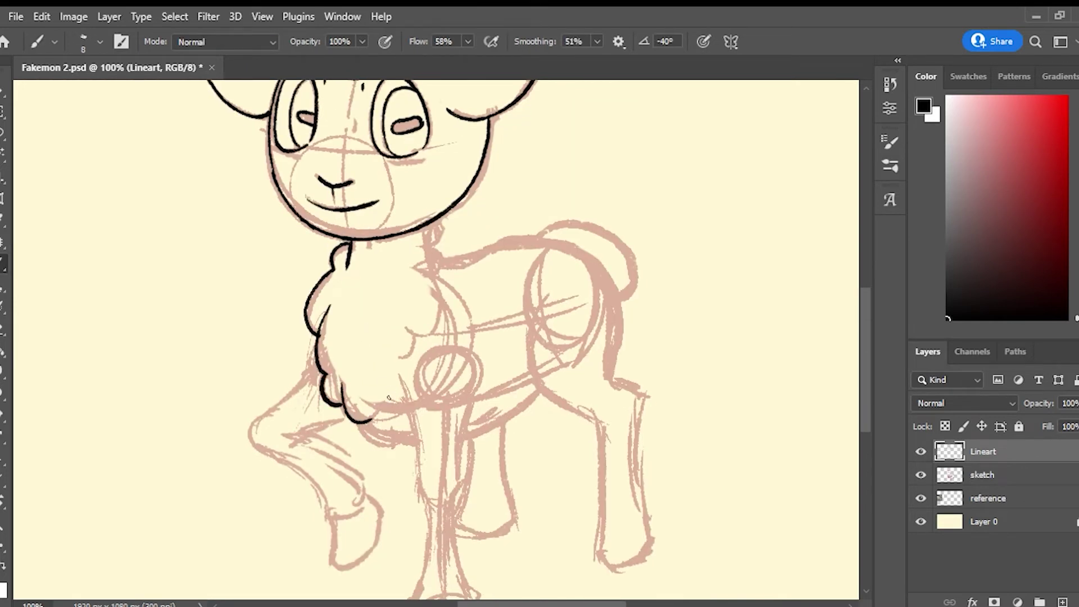
# - Ink the scalloped wool edge along the rear side of the neck and chest
pyautogui.moveTo(416, 336)
pyautogui.mouseDown()
pyautogui.moveTo(443, 284)
pyautogui.moveTo(437, 224)
pyautogui.mouseUp()
pyautogui.moveTo(376, 281); pyautogui.dragTo(384, 282)
pyautogui.hotkey('ctrl', 'z')
pyautogui.moveTo(445, 184)
pyautogui.mouseDown()
pyautogui.moveTo(402, 258)
pyautogui.moveTo(400, 117)
pyautogui.mouseUp()
pyautogui.moveTo(328, 355); pyautogui.dragTo(342, 373)
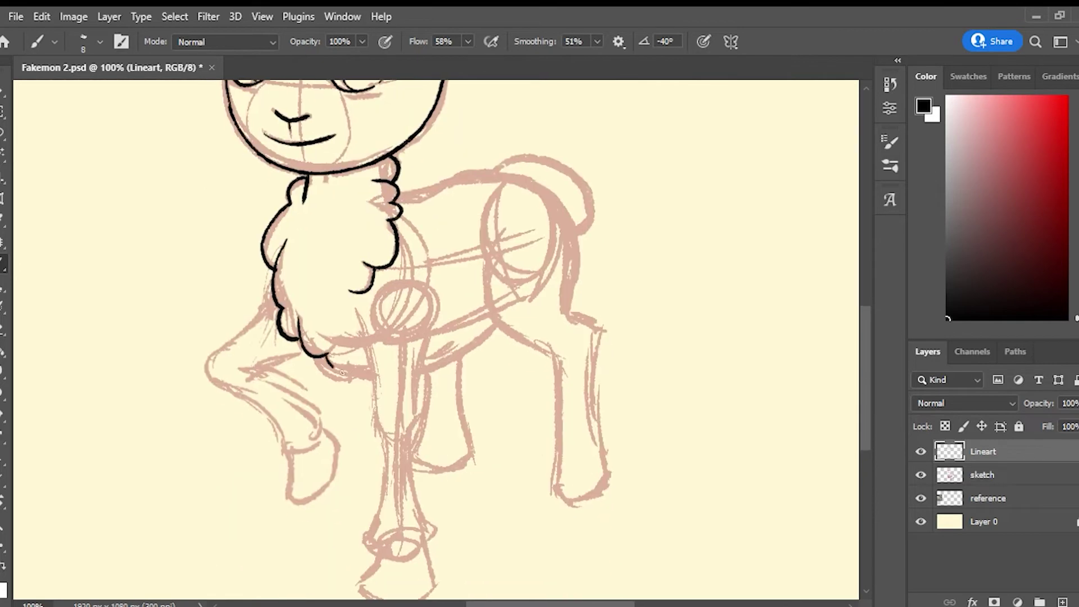
# - Ink the belly line, the back with its row of wool tufts, and the rump flowing down the near hind leg's rear edge
pyautogui.moveTo(421, 347); pyautogui.dragTo(493, 303)
pyautogui.scroll(2, 493, 303)
pyautogui.hscroll(1, 493, 303)
pyautogui.moveTo(360, 243)
pyautogui.mouseDown()
pyautogui.moveTo(447, 210)
pyautogui.moveTo(497, 233)
pyautogui.moveTo(533, 285)
pyautogui.mouseUp()
pyautogui.hotkey('ctrl', 'z')
pyautogui.moveTo(495, 234)
pyautogui.mouseDown()
pyautogui.moveTo(533, 274)
pyautogui.moveTo(522, 353)
pyautogui.moveTo(558, 382)
pyautogui.moveTo(556, 491)
pyautogui.mouseUp()
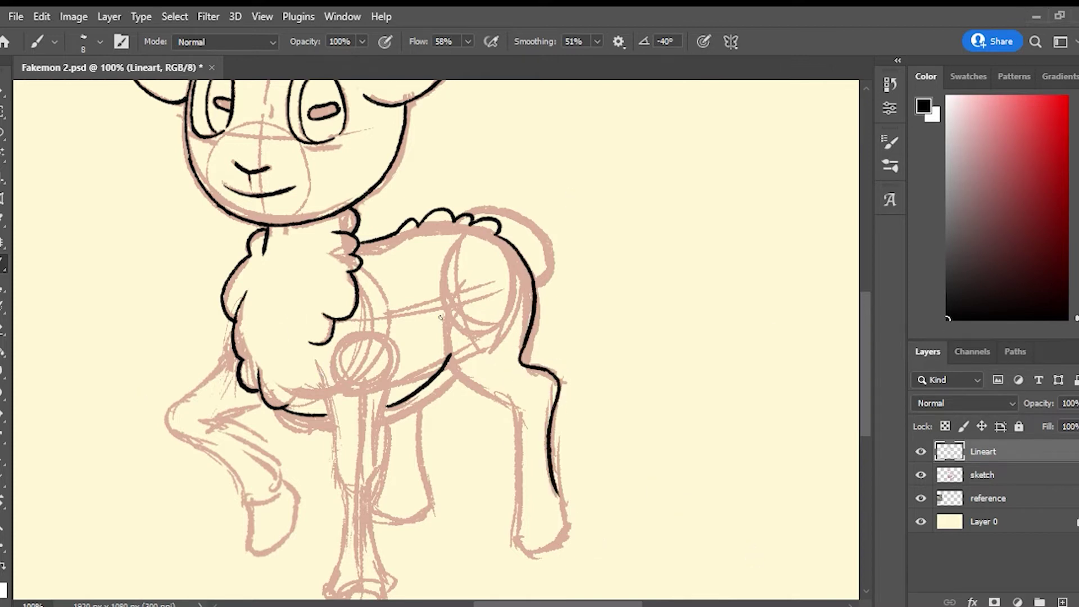
# - Ink the near hind leg's thigh and front edge, with shaggy ankle fur and a split hoof
pyautogui.moveTo(463, 278)
pyautogui.mouseDown()
pyautogui.moveTo(442, 316)
pyautogui.moveTo(456, 393)
pyautogui.moveTo(516, 399)
pyautogui.moveTo(504, 531)
pyautogui.moveTo(543, 520)
pyautogui.mouseUp()
pyautogui.hotkey('ctrl', 'z')
pyautogui.moveTo(536, 509); pyautogui.dragTo(580, 504)
pyautogui.hotkey('ctrl', 'z')
pyautogui.hotkey('ctrl', 'z')
pyautogui.hotkey('ctrl', 'z')
pyautogui.moveTo(555, 490); pyautogui.dragTo(580, 505)
pyautogui.moveTo(600, 449); pyautogui.dragTo(597, 416)
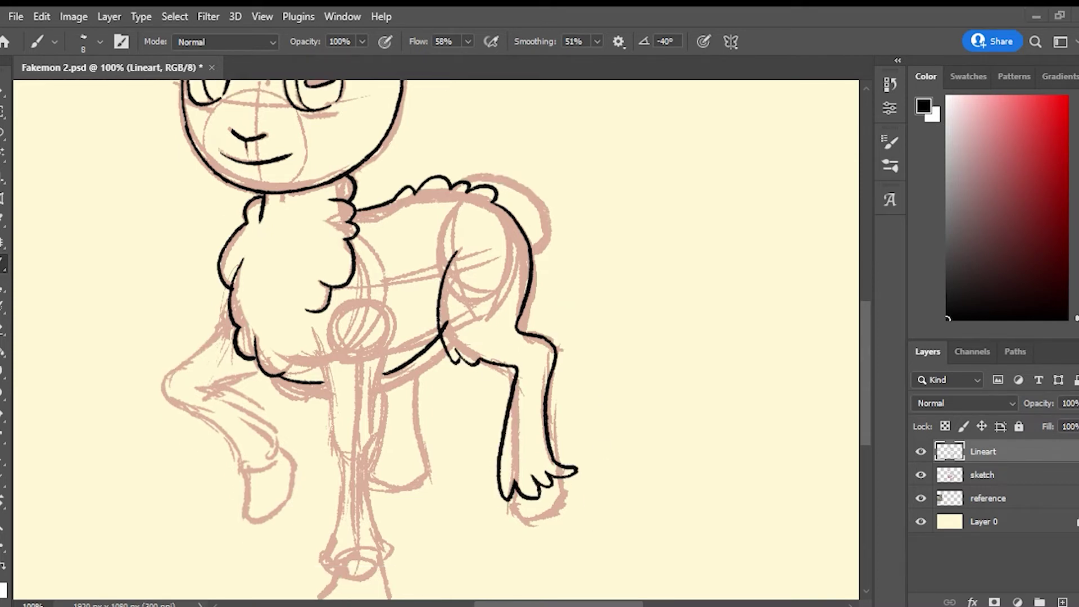
pyautogui.moveTo(511, 484)
pyautogui.mouseDown()
pyautogui.moveTo(511, 514)
pyautogui.moveTo(531, 520)
pyautogui.moveTo(521, 525)
pyautogui.mouseUp()
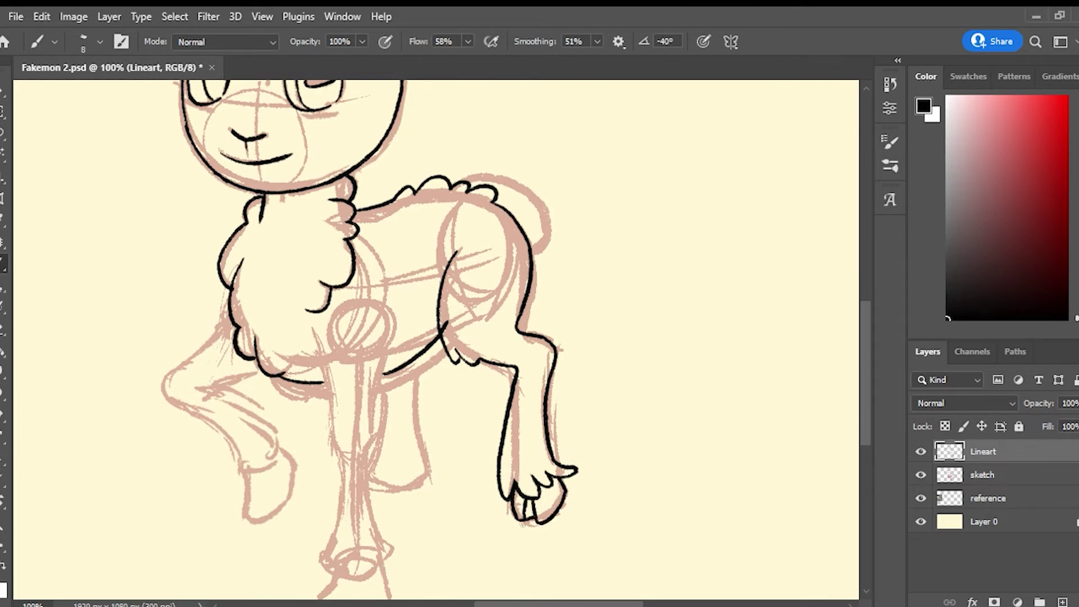
# - Ink both sides of the standing front leg with a tufted knee and shaggy ankle fur
pyautogui.moveTo(268, 289)
pyautogui.mouseDown()
pyautogui.moveTo(342, 229)
pyautogui.moveTo(411, 295)
pyautogui.mouseUp()
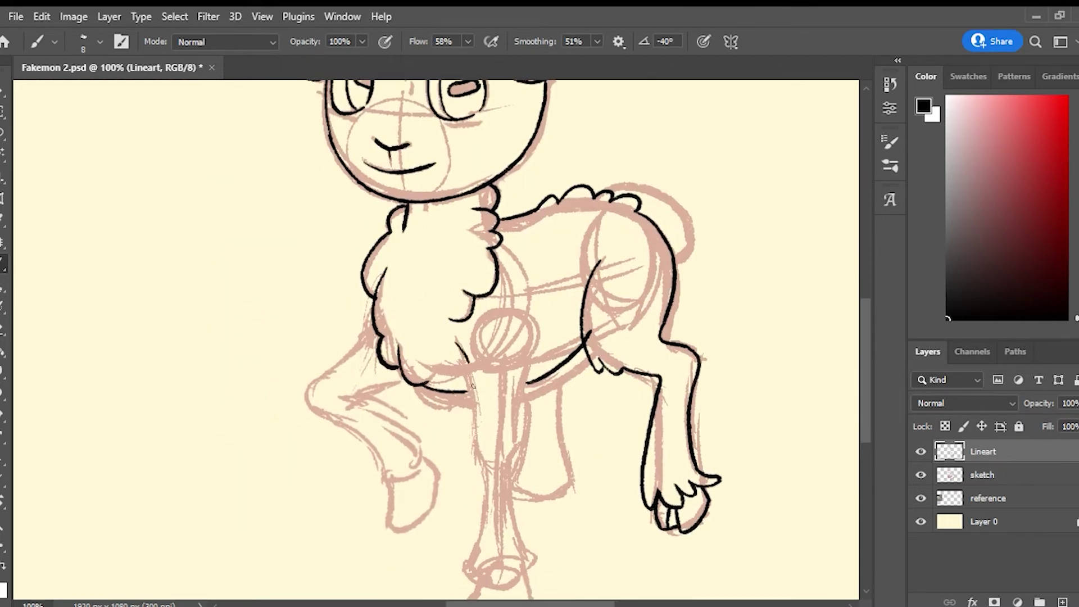
pyautogui.moveTo(459, 341); pyautogui.dragTo(487, 499)
pyautogui.moveTo(528, 337); pyautogui.dragTo(511, 484)
pyautogui.press('e')
pyautogui.moveTo(505, 484)
pyautogui.mouseDown()
pyautogui.moveTo(519, 406)
pyautogui.moveTo(496, 354)
pyautogui.moveTo(479, 497)
pyautogui.moveTo(491, 508)
pyautogui.mouseUp()
pyautogui.press('b')
pyautogui.moveTo(493, 499)
pyautogui.mouseDown()
pyautogui.moveTo(494, 519)
pyautogui.moveTo(534, 490)
pyautogui.moveTo(523, 409)
pyautogui.mouseUp()
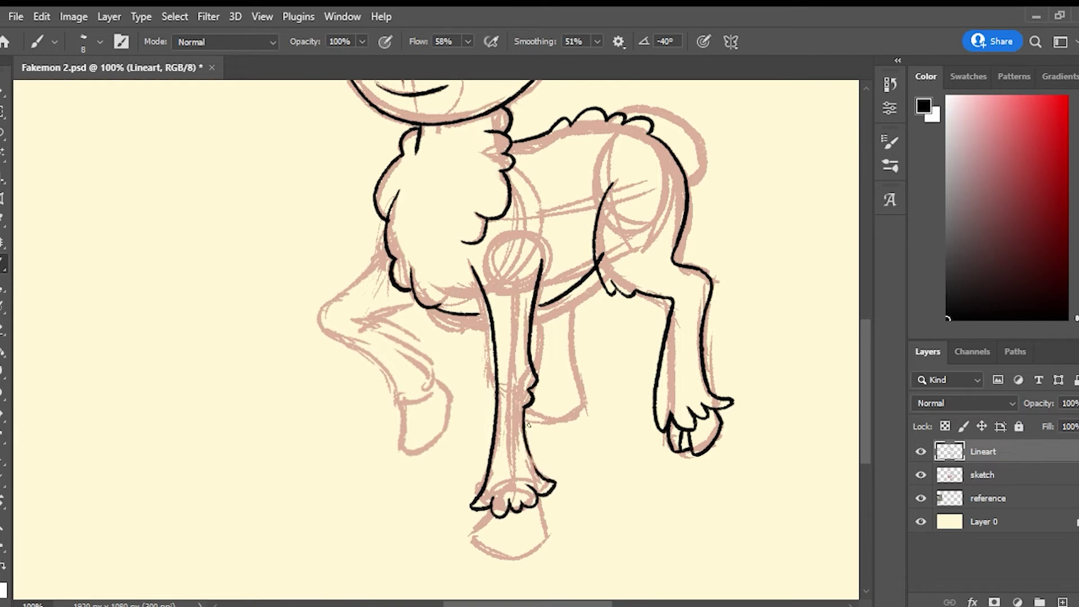
# - Ink the split hoof below the standing front leg's ankle fur
pyautogui.press('e')
pyautogui.press('b')
pyautogui.moveTo(482, 508)
pyautogui.mouseDown()
pyautogui.moveTo(468, 534)
pyautogui.moveTo(494, 525)
pyautogui.moveTo(508, 558)
pyautogui.moveTo(541, 506)
pyautogui.mouseUp()
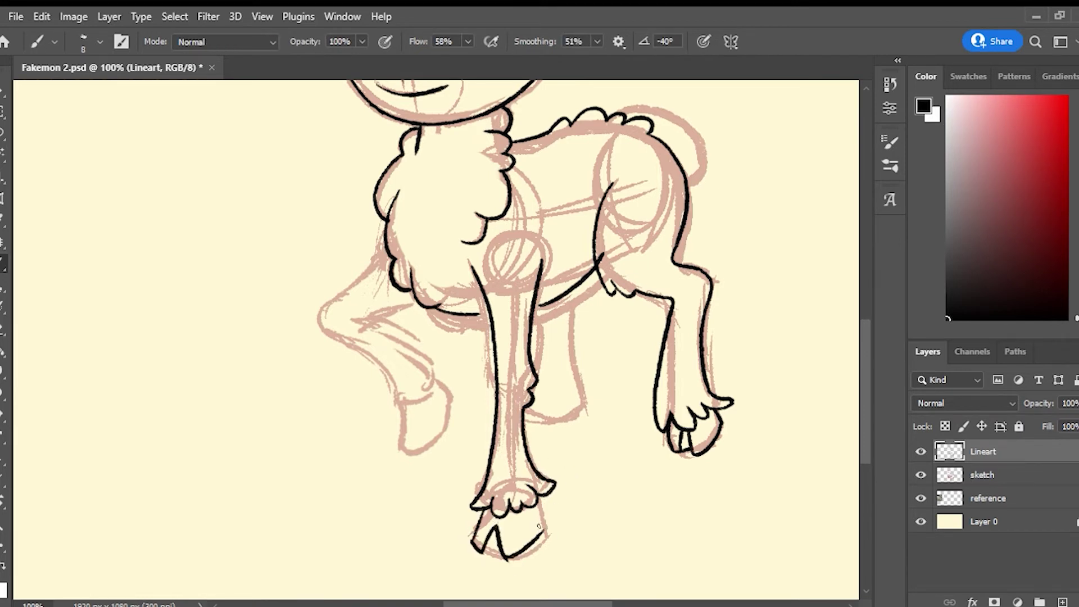
pyautogui.moveTo(479, 551); pyautogui.dragTo(498, 553)
pyautogui.moveTo(498, 553); pyautogui.dragTo(432, 550)
# - Redraw the standing front leg's ankle fur with larger tufts and erase the belly line overlapping the hind thigh
pyautogui.press('e')
pyautogui.moveTo(429, 508)
pyautogui.mouseDown()
pyautogui.moveTo(471, 499)
pyautogui.moveTo(444, 517)
pyautogui.moveTo(462, 512)
pyautogui.moveTo(489, 502)
pyautogui.moveTo(479, 490)
pyautogui.moveTo(489, 510)
pyautogui.mouseUp()
pyautogui.press('b')
pyautogui.press('e')
pyautogui.press('b')
pyautogui.moveTo(483, 354); pyautogui.dragTo(492, 378)
pyautogui.press('e')
pyautogui.moveTo(546, 275); pyautogui.dragTo(554, 285)
pyautogui.press('b')
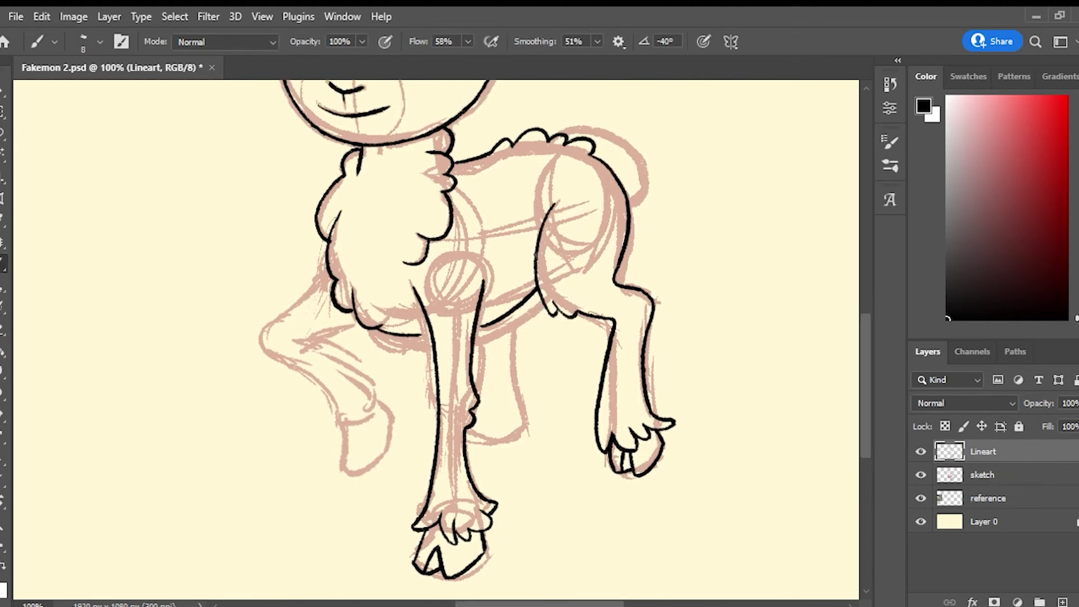
# - Replace the smooth line beneath the chest with pointed, hanging wool tufts
pyautogui.moveTo(478, 319)
pyautogui.mouseDown()
pyautogui.moveTo(514, 358)
pyautogui.moveTo(510, 369)
pyautogui.mouseUp()
pyautogui.press('e')
pyautogui.moveTo(454, 378)
pyautogui.mouseDown()
pyautogui.moveTo(464, 386)
pyautogui.moveTo(420, 409)
pyautogui.moveTo(418, 441)
pyautogui.mouseUp()
pyautogui.press('b')
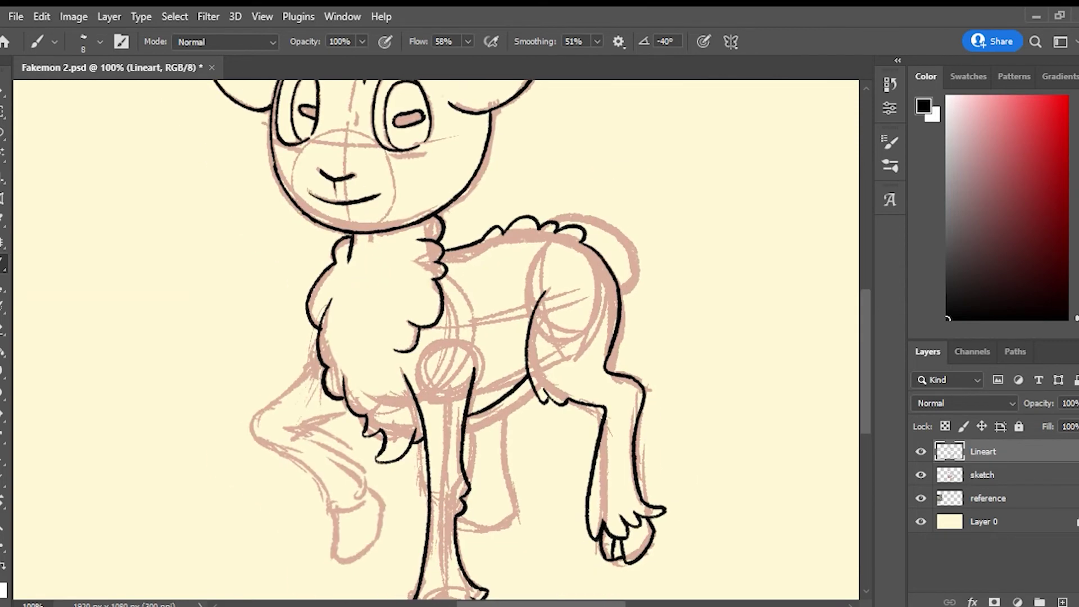
pyautogui.hotkey('ctrl', 'z')
pyautogui.hotkey('ctrl', 'z')
pyautogui.moveTo(405, 354)
pyautogui.mouseDown()
pyautogui.moveTo(400, 381)
pyautogui.moveTo(417, 394)
pyautogui.mouseUp()
pyautogui.hotkey('ctrl', 'z')
# - Ink the curved tail behind the rump over the sketch
pyautogui.moveTo(509, 336); pyautogui.dragTo(453, 316)
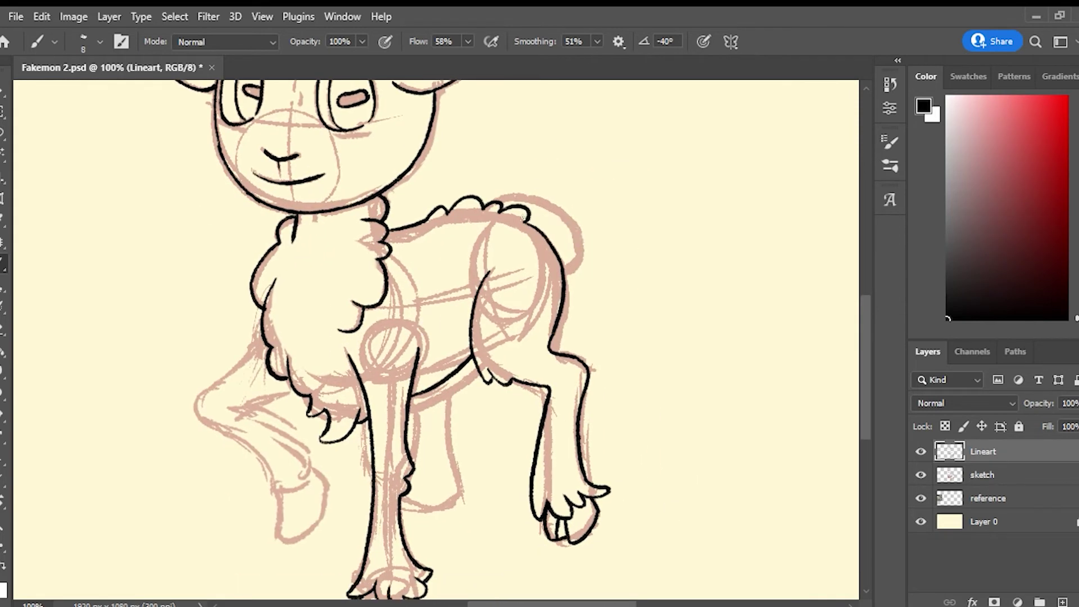
pyautogui.moveTo(529, 220)
pyautogui.mouseDown()
pyautogui.moveTo(559, 292)
pyautogui.moveTo(579, 302)
pyautogui.moveTo(560, 320)
pyautogui.mouseUp()
pyautogui.hotkey('ctrl', 'z')
# - Ink the far hind leg behind the standing front leg, including its ankle fur and hoof
pyautogui.moveTo(478, 365)
pyautogui.mouseDown()
pyautogui.moveTo(586, 349)
pyautogui.moveTo(608, 292)
pyautogui.mouseUp()
pyautogui.moveTo(581, 306)
pyautogui.mouseDown()
pyautogui.moveTo(586, 398)
pyautogui.moveTo(597, 397)
pyautogui.mouseUp()
pyautogui.hotkey('ctrl', 'z')
pyautogui.moveTo(548, 321)
pyautogui.mouseDown()
pyautogui.moveTo(538, 368)
pyautogui.moveTo(556, 385)
pyautogui.mouseUp()
pyautogui.hotkey('ctrl', 'z')
pyautogui.moveTo(574, 396); pyautogui.dragTo(556, 386)
pyautogui.moveTo(586, 396)
pyautogui.mouseDown()
pyautogui.moveTo(588, 420)
pyautogui.moveTo(543, 409)
pyautogui.moveTo(541, 429)
pyautogui.mouseUp()
pyautogui.moveTo(556, 306); pyautogui.dragTo(494, 365)
pyautogui.hotkey('ctrl', 'z')
# - Ink the bent outer contour of the raised front leg down to shaggy ankle fur
pyautogui.moveTo(332, 327)
pyautogui.mouseDown()
pyautogui.moveTo(263, 369)
pyautogui.moveTo(274, 373)
pyautogui.mouseUp()
pyautogui.hotkey('ctrl', 'z')
pyautogui.moveTo(284, 365)
pyautogui.mouseDown()
pyautogui.moveTo(281, 416)
pyautogui.moveTo(258, 382)
pyautogui.moveTo(323, 436)
pyautogui.moveTo(337, 494)
pyautogui.moveTo(393, 456)
pyautogui.mouseUp()
pyautogui.hotkey('ctrl', 'z')
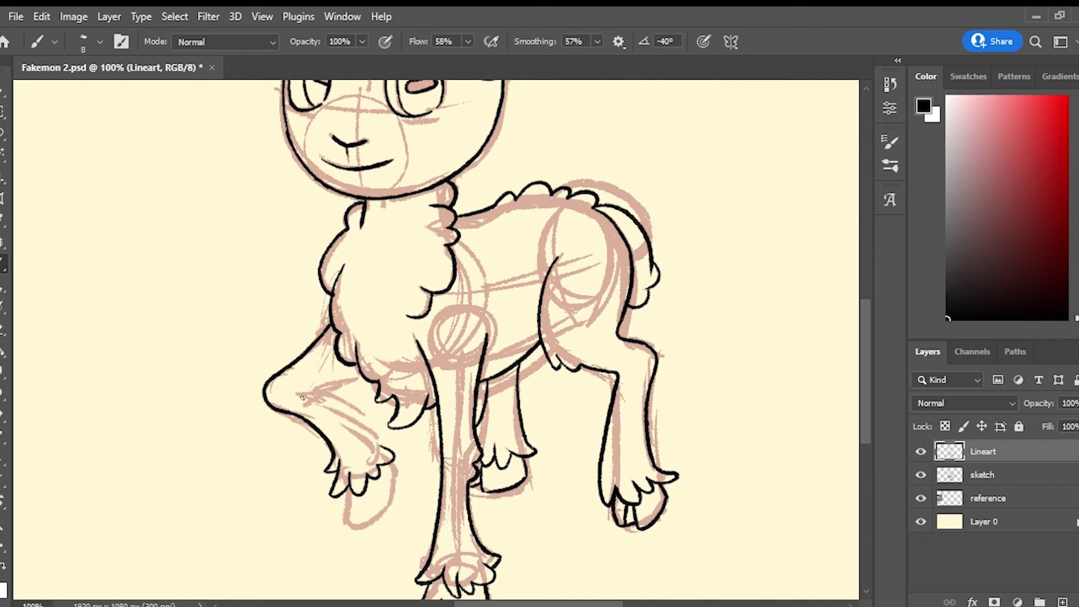
# - Ink the underside of the raised front leg and the fur tufts on its inner ankle
pyautogui.moveTo(304, 400)
pyautogui.mouseDown()
pyautogui.moveTo(356, 370)
pyautogui.moveTo(381, 430)
pyautogui.moveTo(402, 436)
pyautogui.mouseUp()
pyautogui.hotkey('ctrl', 'z')
pyautogui.moveTo(360, 497); pyautogui.dragTo(389, 435)
pyautogui.hotkey('ctrl', 'z')
pyautogui.moveTo(390, 436)
pyautogui.mouseDown()
pyautogui.moveTo(406, 450)
pyautogui.moveTo(419, 418)
pyautogui.mouseUp()
pyautogui.moveTo(385, 456); pyautogui.dragTo(396, 445)
# - Ink the split hoof of the raised front leg and erase stray line ends around it
pyautogui.moveTo(361, 389); pyautogui.dragTo(357, 364)
pyautogui.moveTo(445, 515); pyautogui.dragTo(442, 533)
pyautogui.press('e')
pyautogui.moveTo(460, 390); pyautogui.dragTo(422, 428)
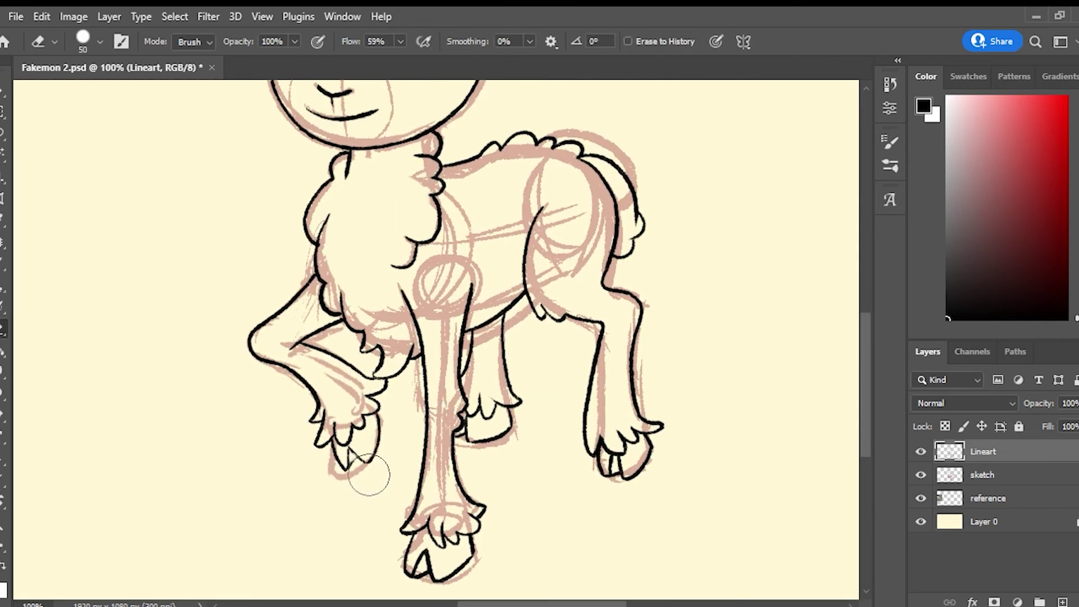
pyautogui.press('b')
pyautogui.moveTo(368, 474); pyautogui.dragTo(345, 468)
pyautogui.moveTo(346, 469)
pyautogui.mouseDown()
pyautogui.moveTo(349, 453)
pyautogui.moveTo(356, 462)
pyautogui.mouseUp()
pyautogui.hotkey('ctrl', 'z')
# - Clean up the raised front leg's ankle, replacing the protruding outer fur spike with a smoother edge
pyautogui.press('e')
pyautogui.press('b')
pyautogui.moveTo(378, 366)
pyautogui.mouseDown()
pyautogui.moveTo(373, 378)
pyautogui.moveTo(384, 381)
pyautogui.mouseUp()
pyautogui.press('e')
pyautogui.moveTo(319, 409); pyautogui.dragTo(311, 421)
pyautogui.press('b')
pyautogui.moveTo(319, 397)
pyautogui.mouseDown()
pyautogui.moveTo(314, 419)
pyautogui.moveTo(338, 404)
pyautogui.moveTo(316, 432)
pyautogui.mouseUp()
pyautogui.hotkey('ctrl', 'z')
pyautogui.press('e')
pyautogui.press('b')
pyautogui.press('e')
pyautogui.press('b')
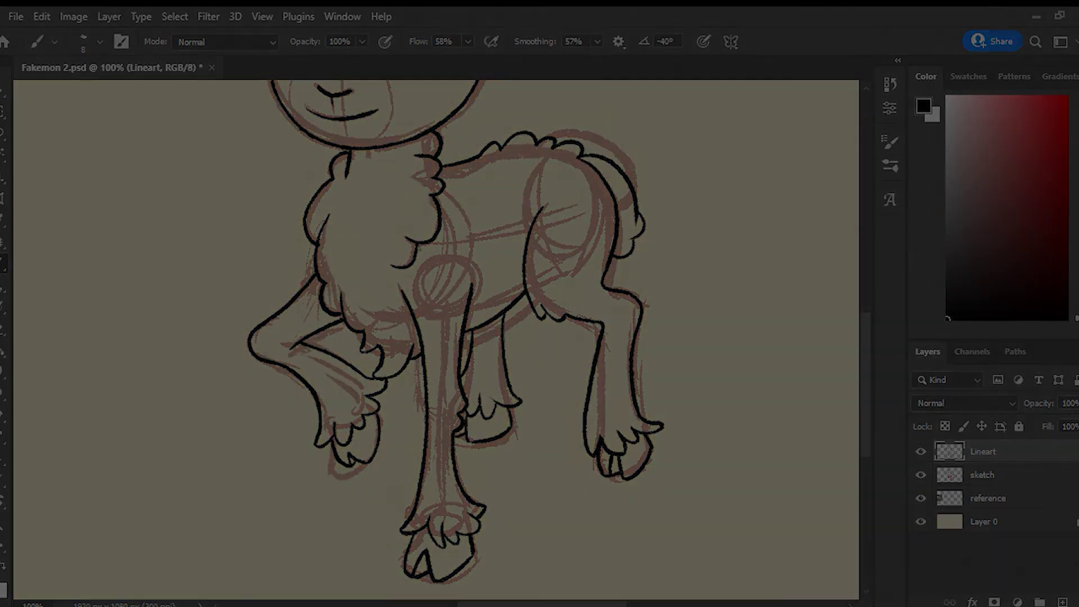